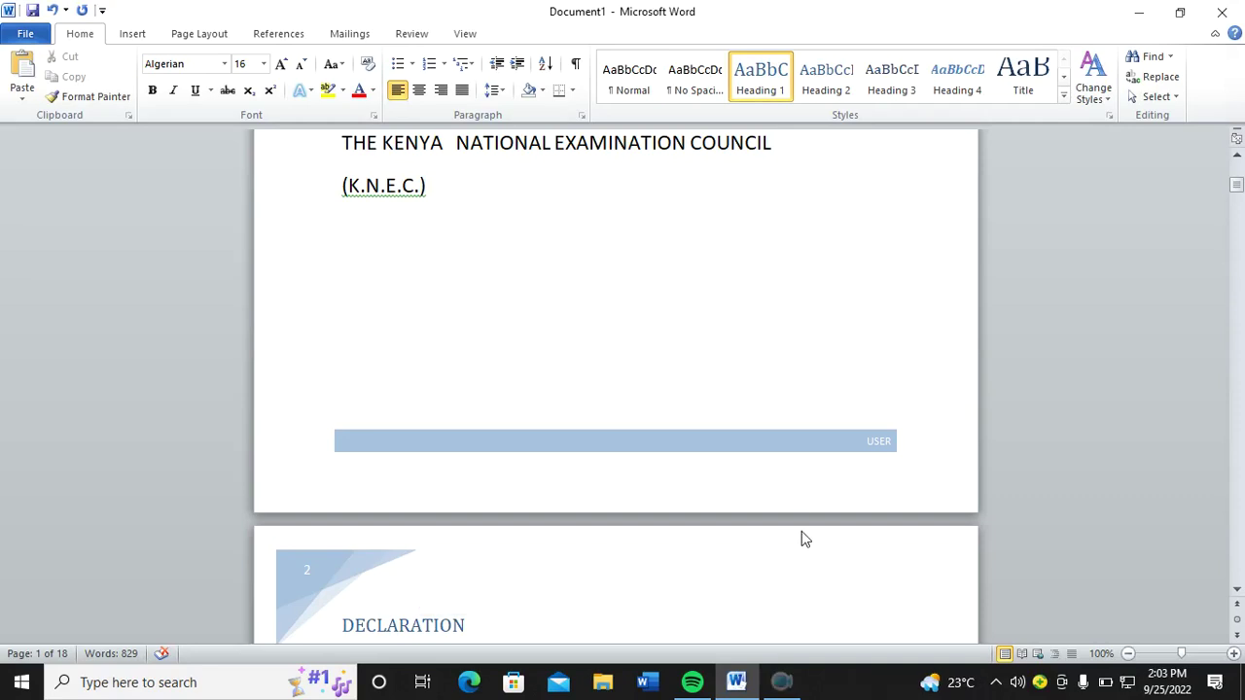
- Format page numbers as lowercase roman numerals (i, ii, iii…) starting at i
scroll(597, 333, up, 2)
scroll(604, 344, down, 7)
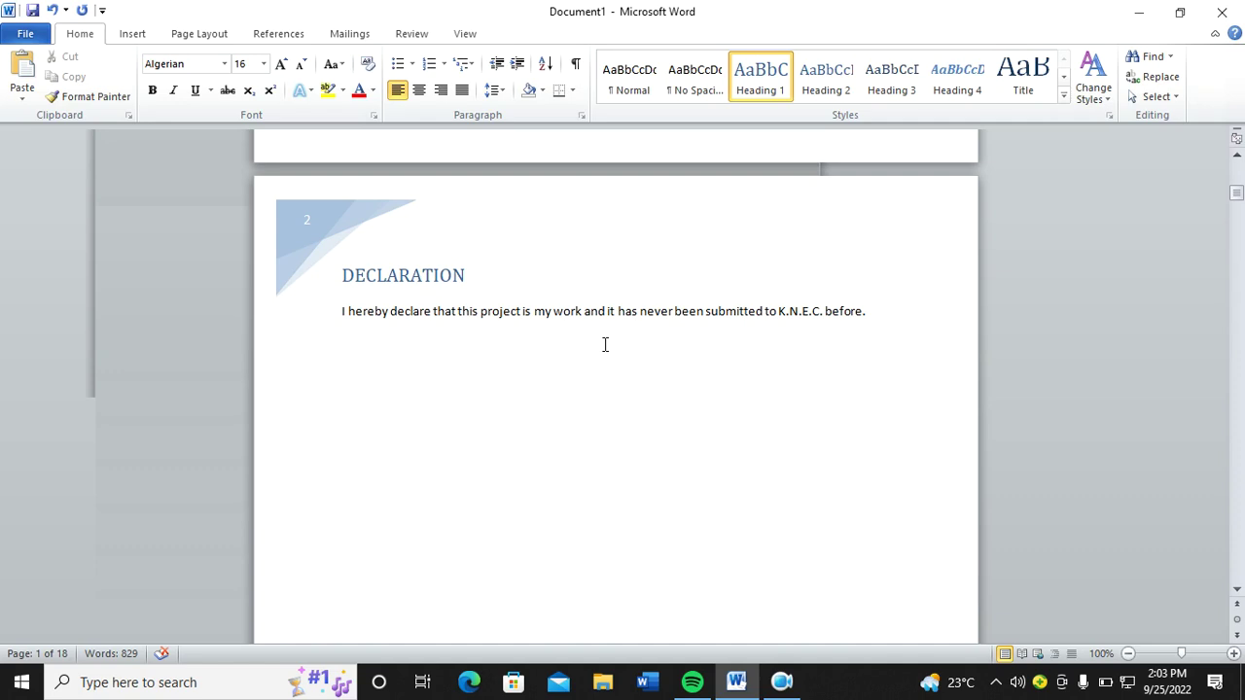
scroll(604, 344, up, 4)
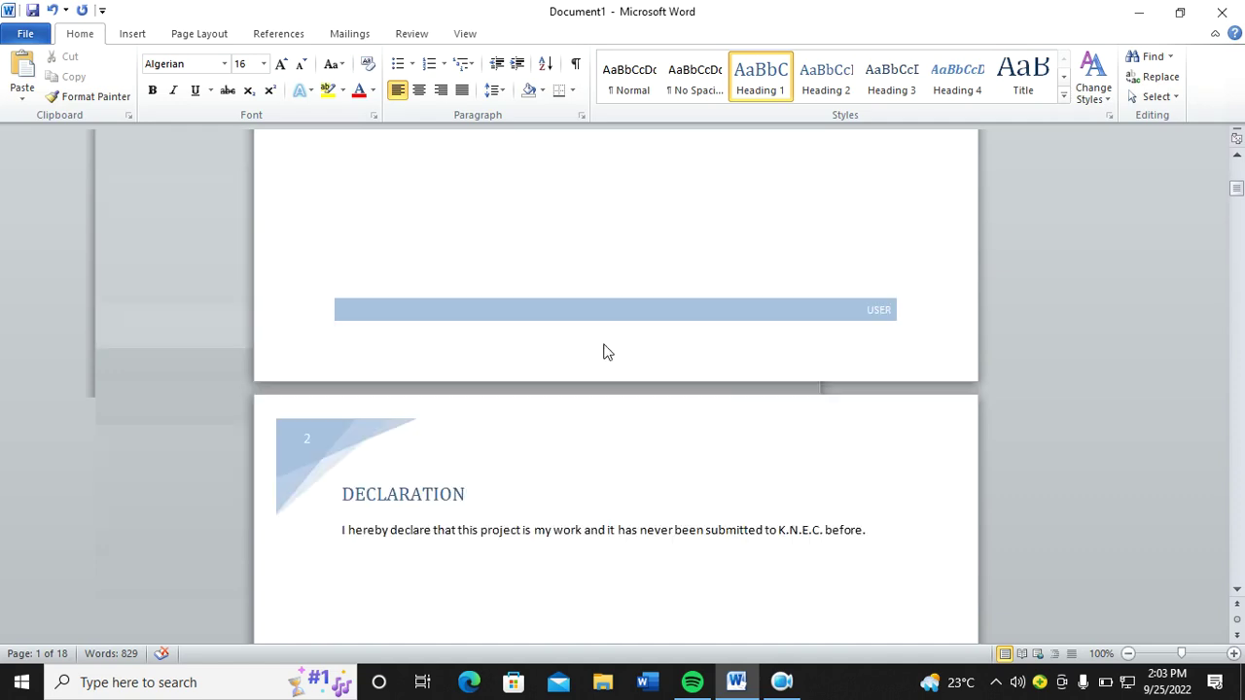
click(146, 39)
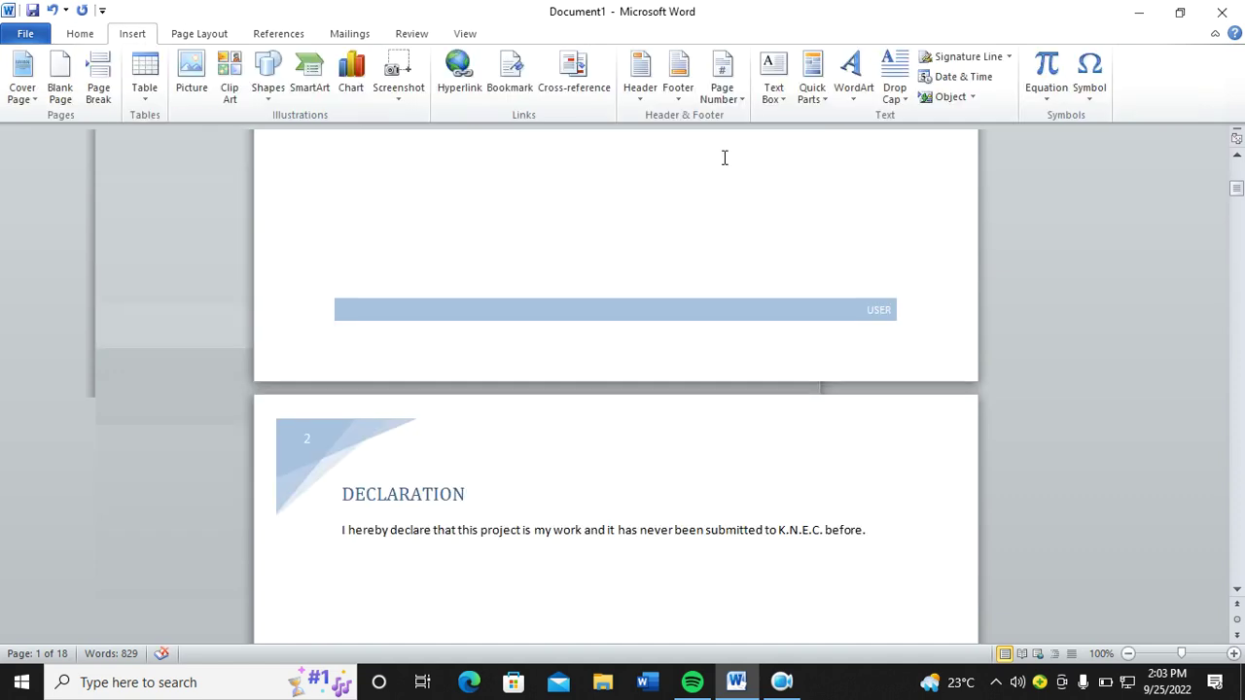
click(721, 97)
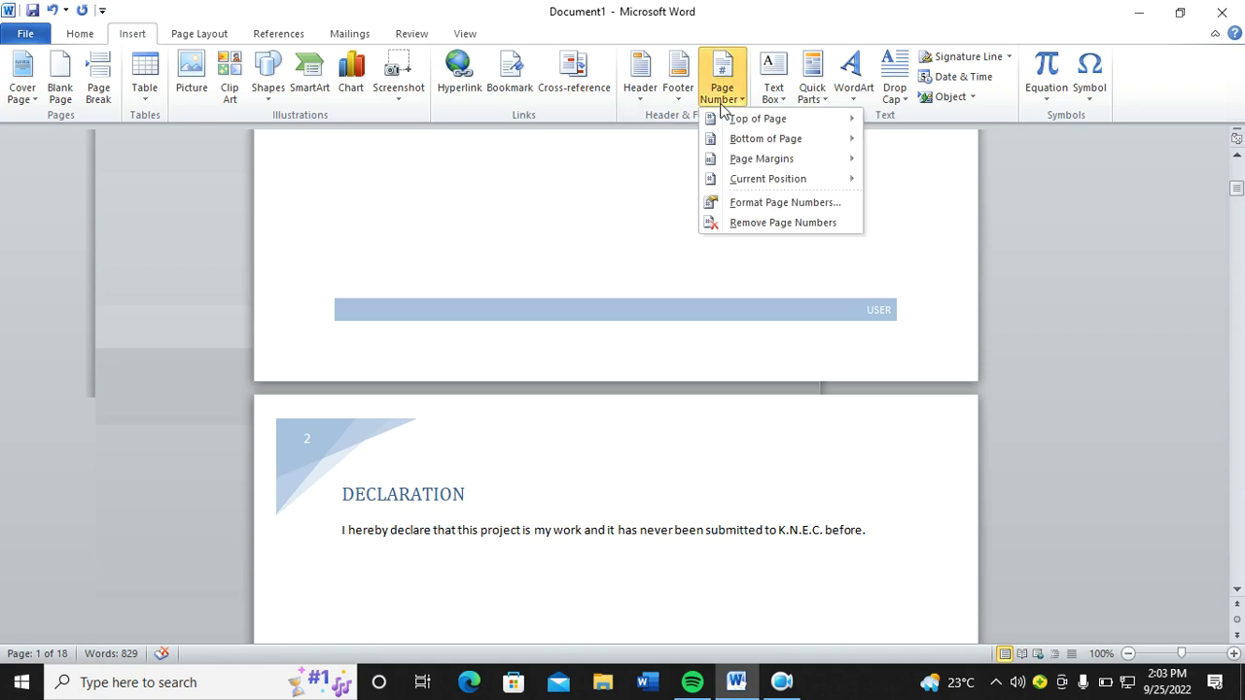
click(773, 204)
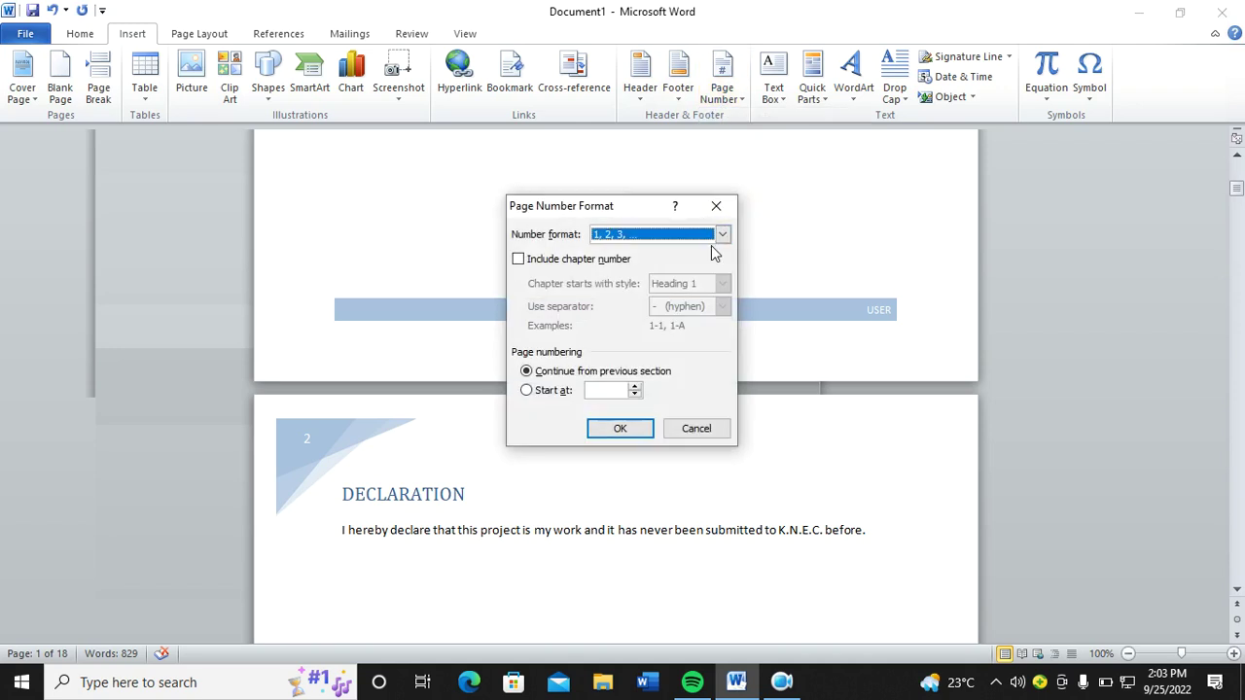
click(722, 234)
click(642, 284)
click(541, 394)
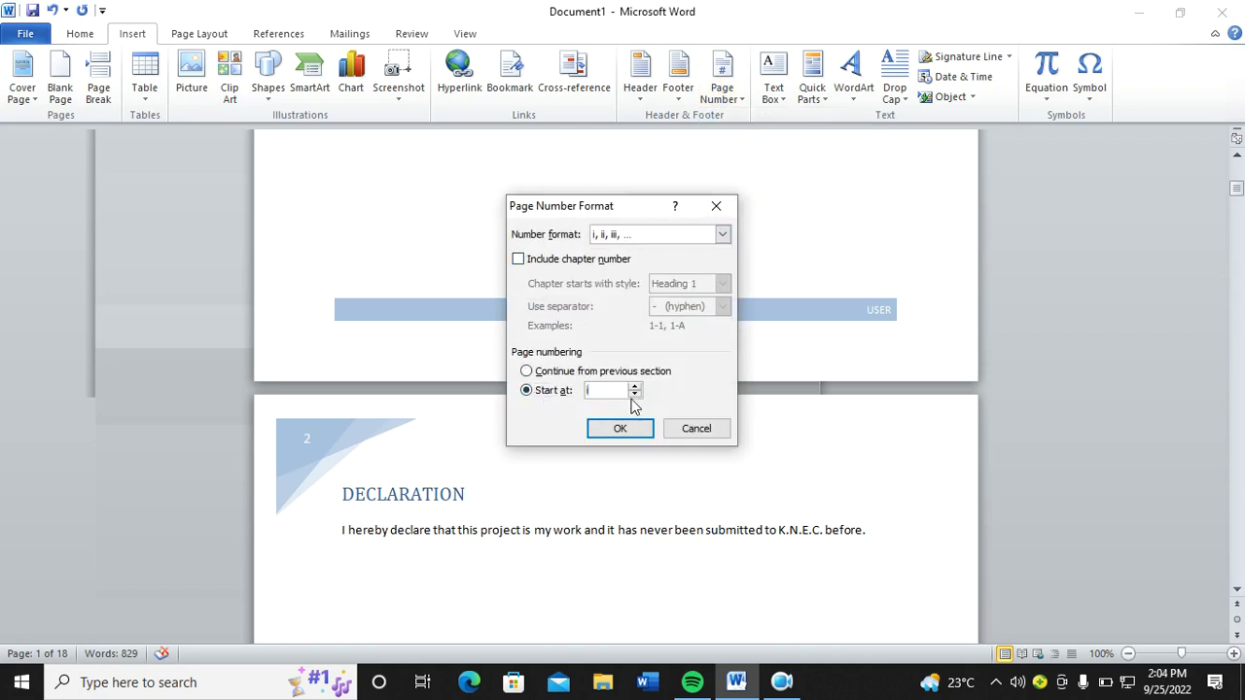
click(623, 431)
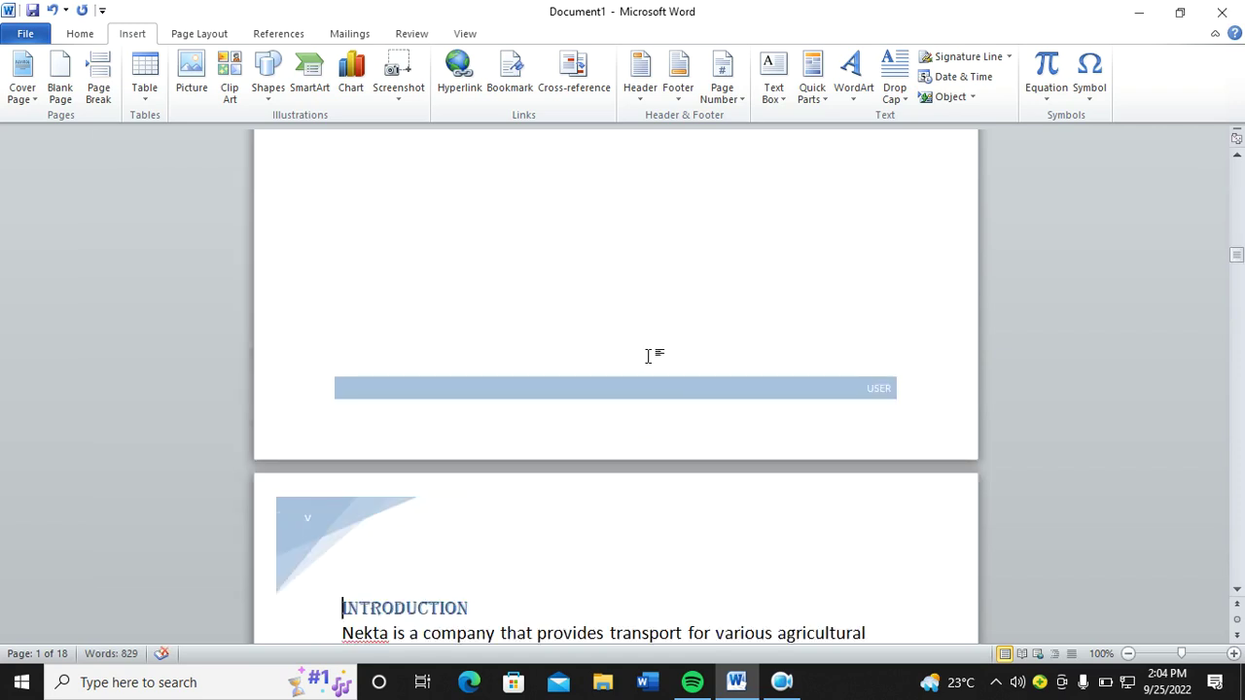
- Insert a centred Plain Number 2 page number at the bottom of every page and check the footers
scroll(648, 356, up, 4)
scroll(648, 356, up, 15)
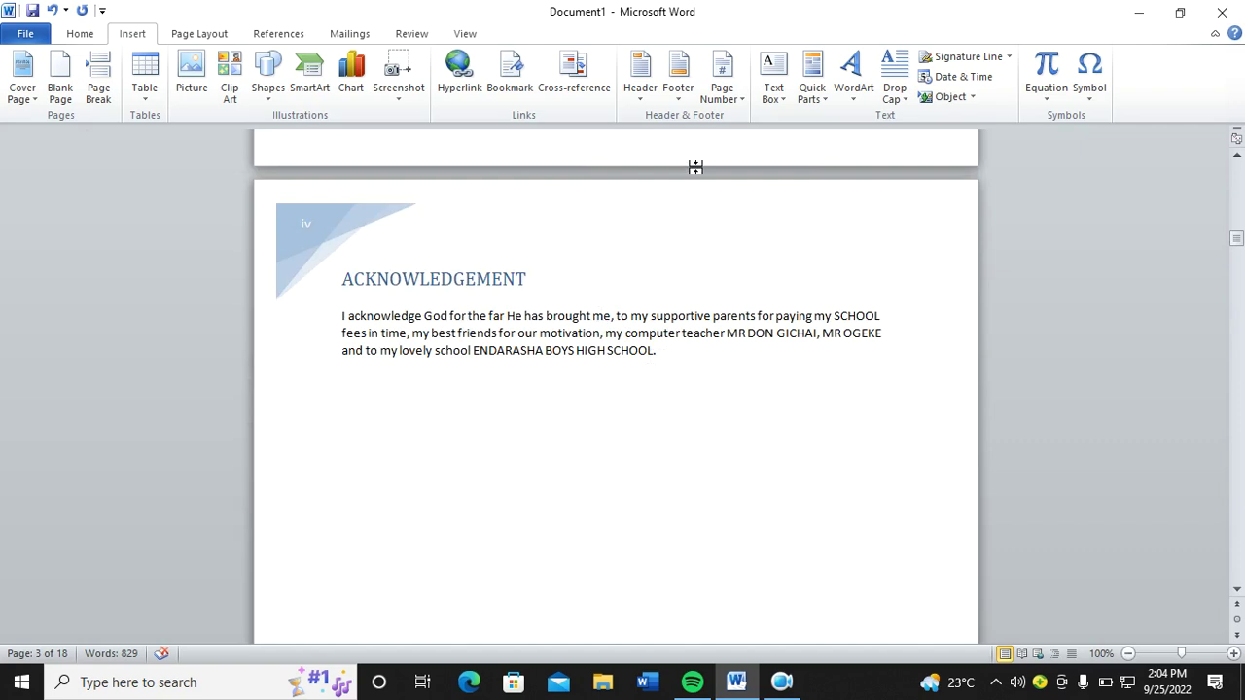
click(720, 101)
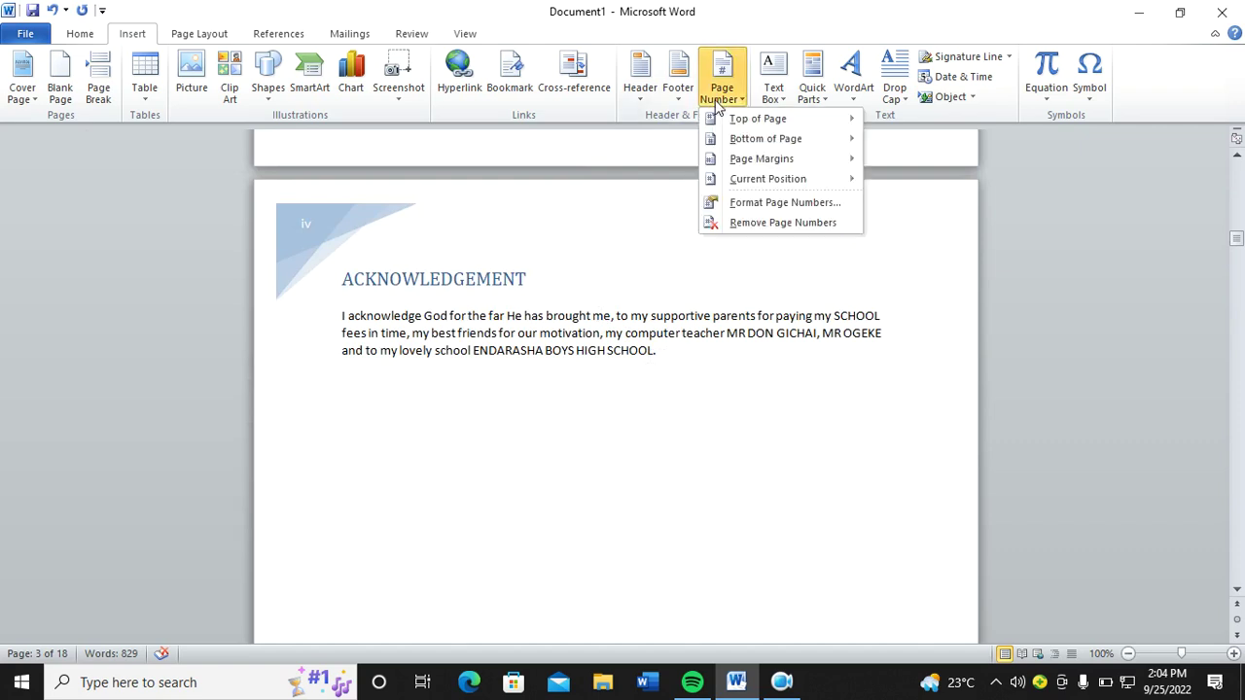
click(747, 138)
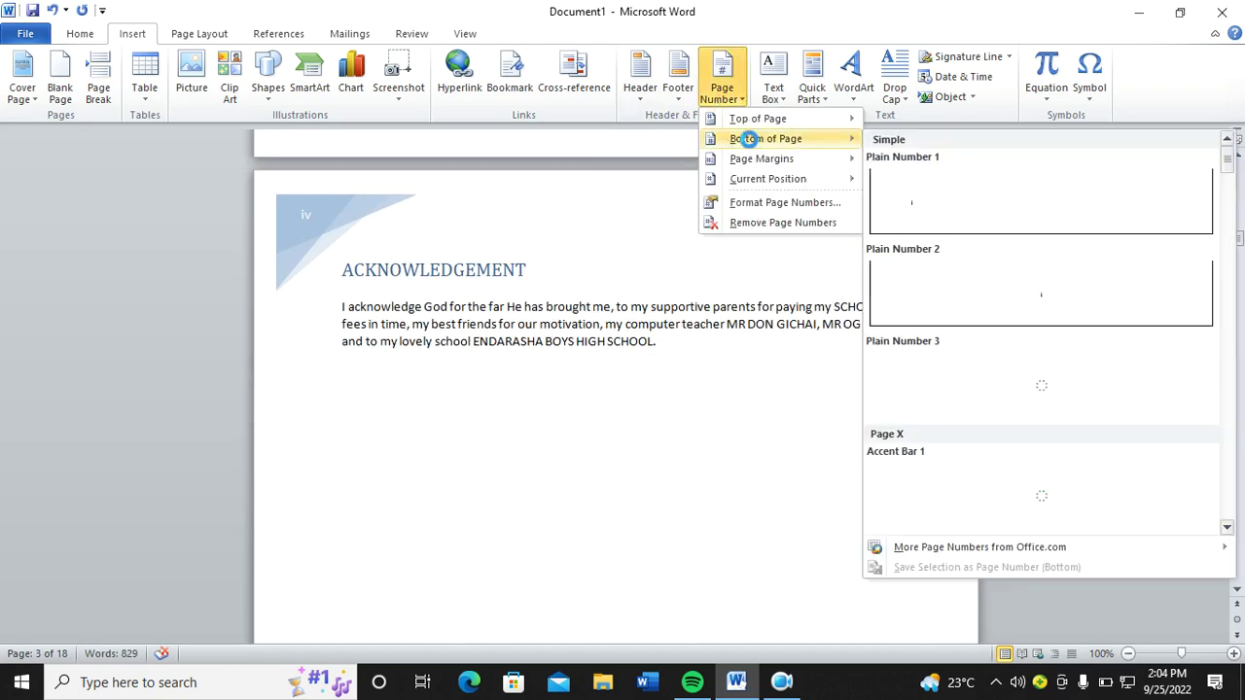
click(1038, 296)
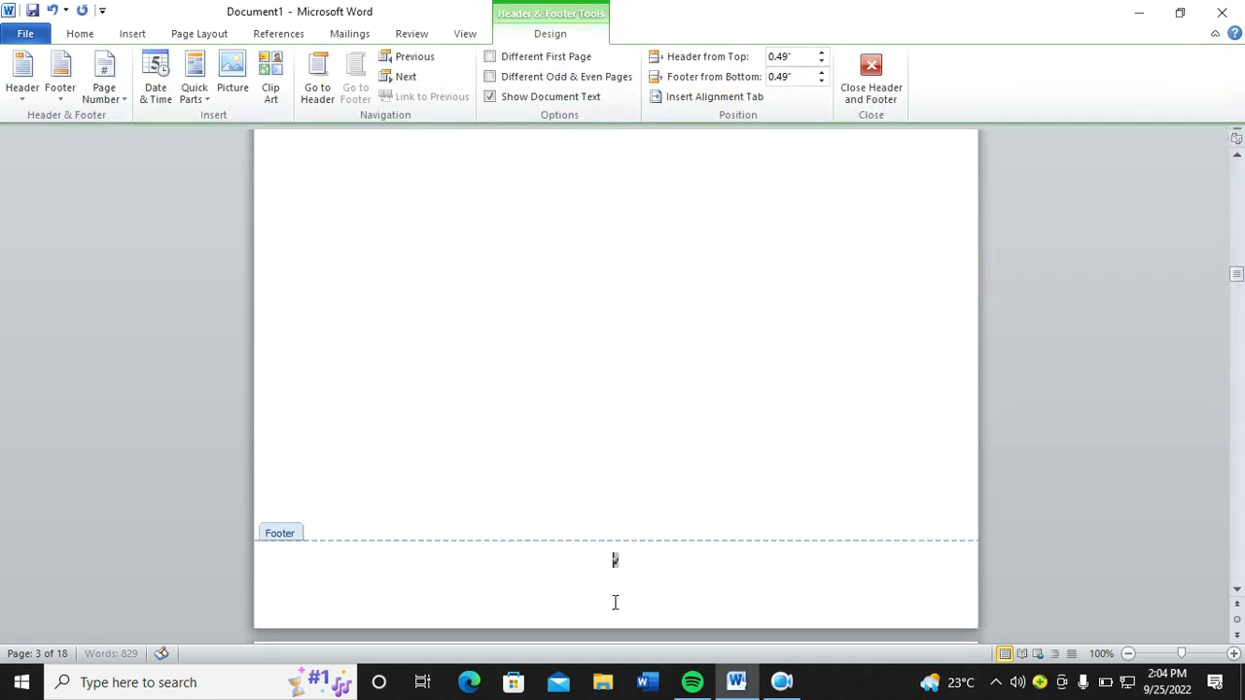
scroll(667, 511, down, 5)
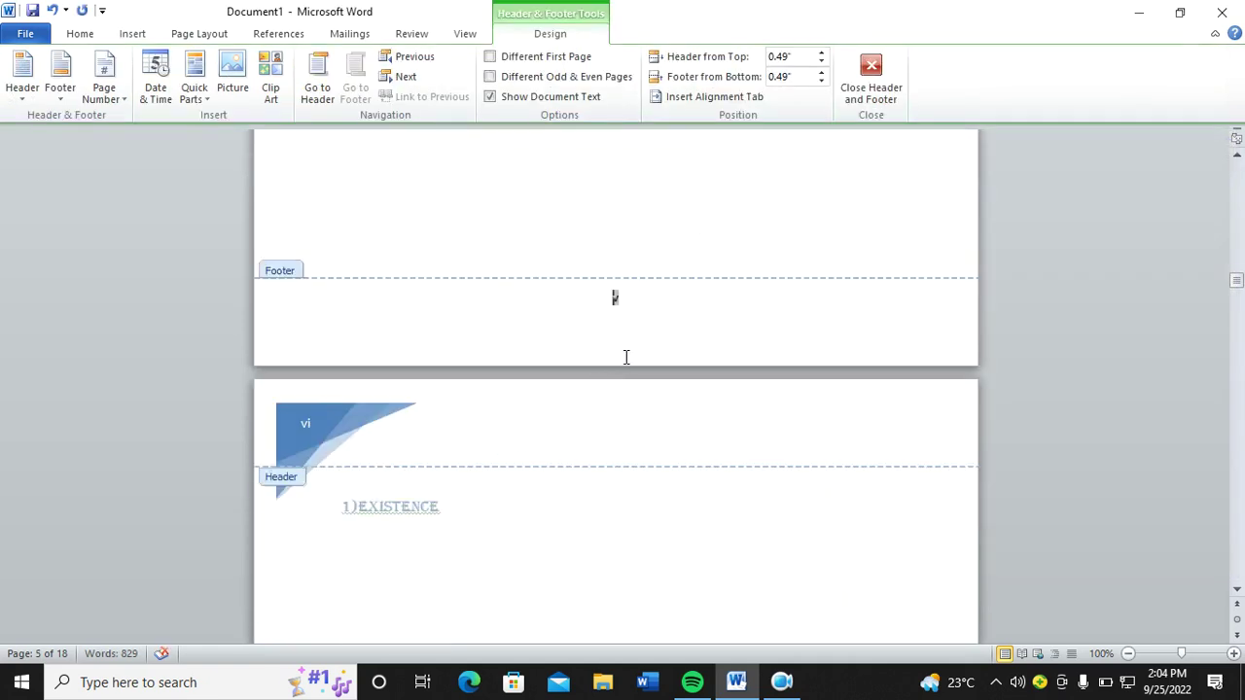
scroll(628, 360, up, 3)
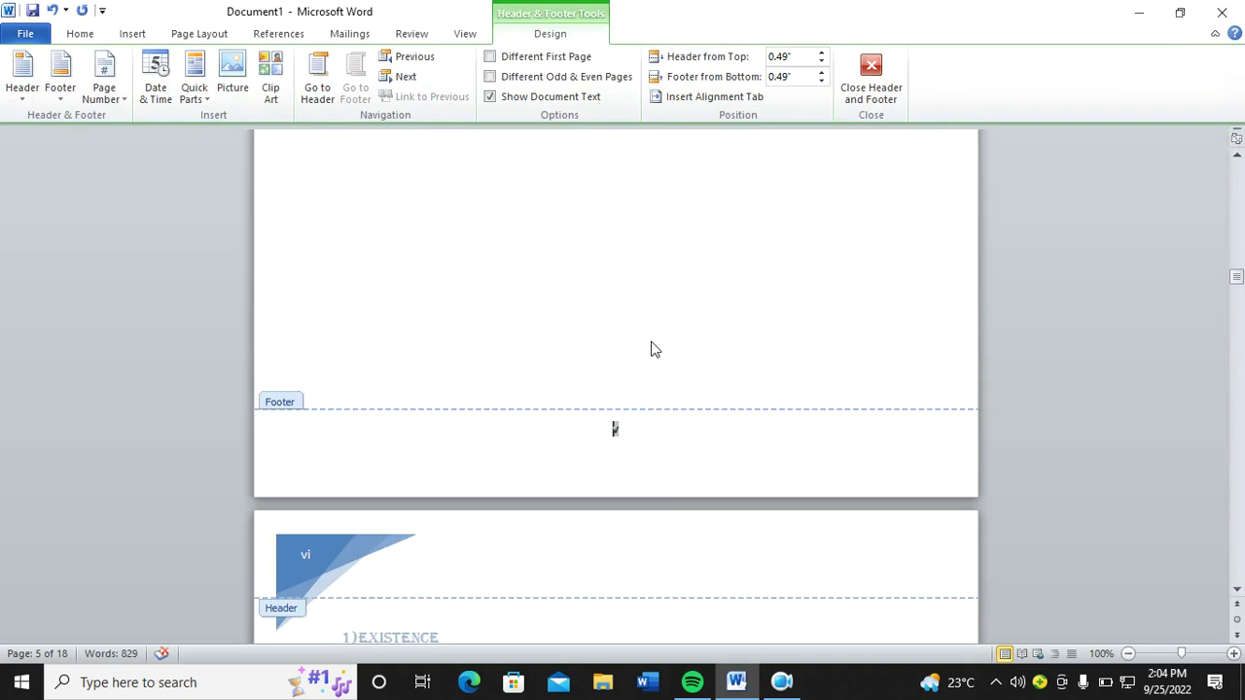
scroll(754, 278, down, 10)
scroll(647, 416, up, 10)
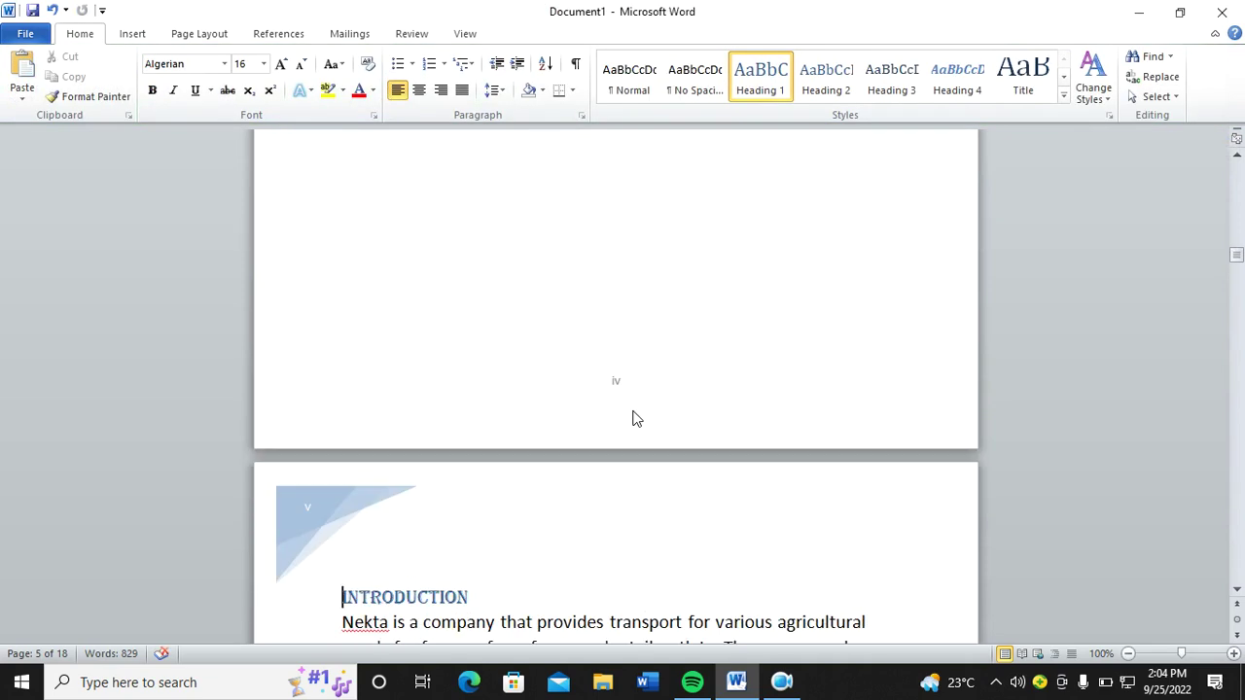
scroll(522, 408, down, 5)
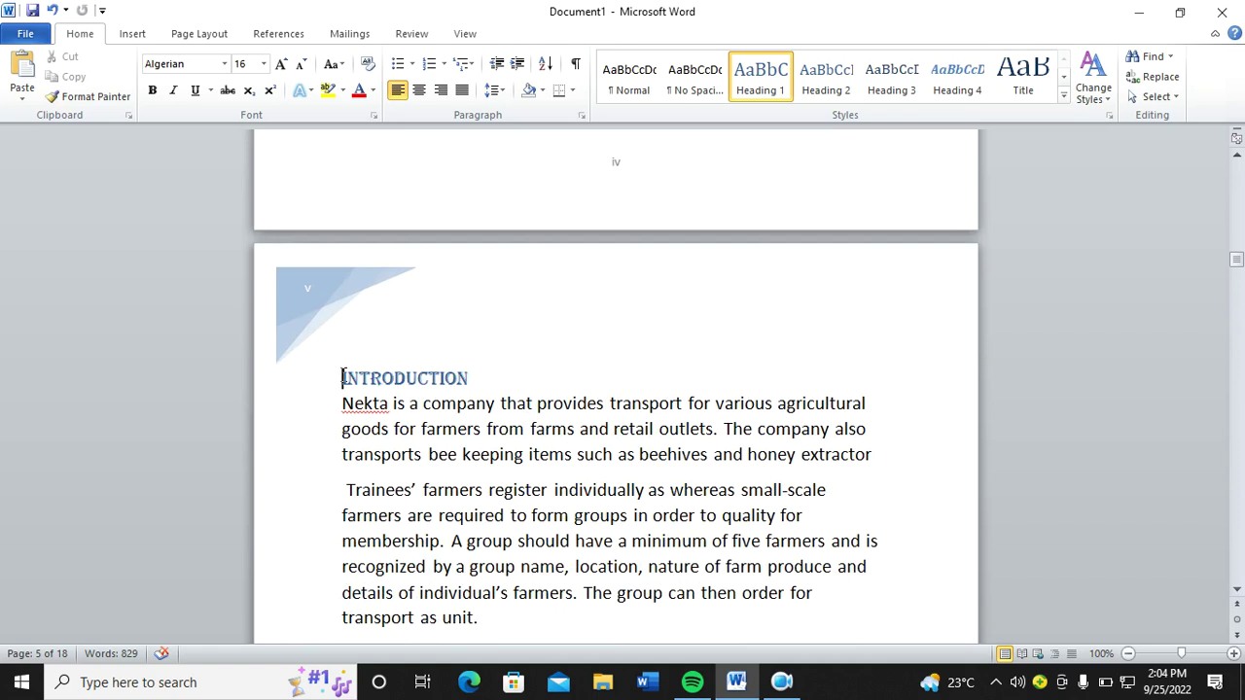
scroll(389, 360, up, 15)
- Insert a Next Page section break on the empty line after the acknowledgement text
click(425, 315)
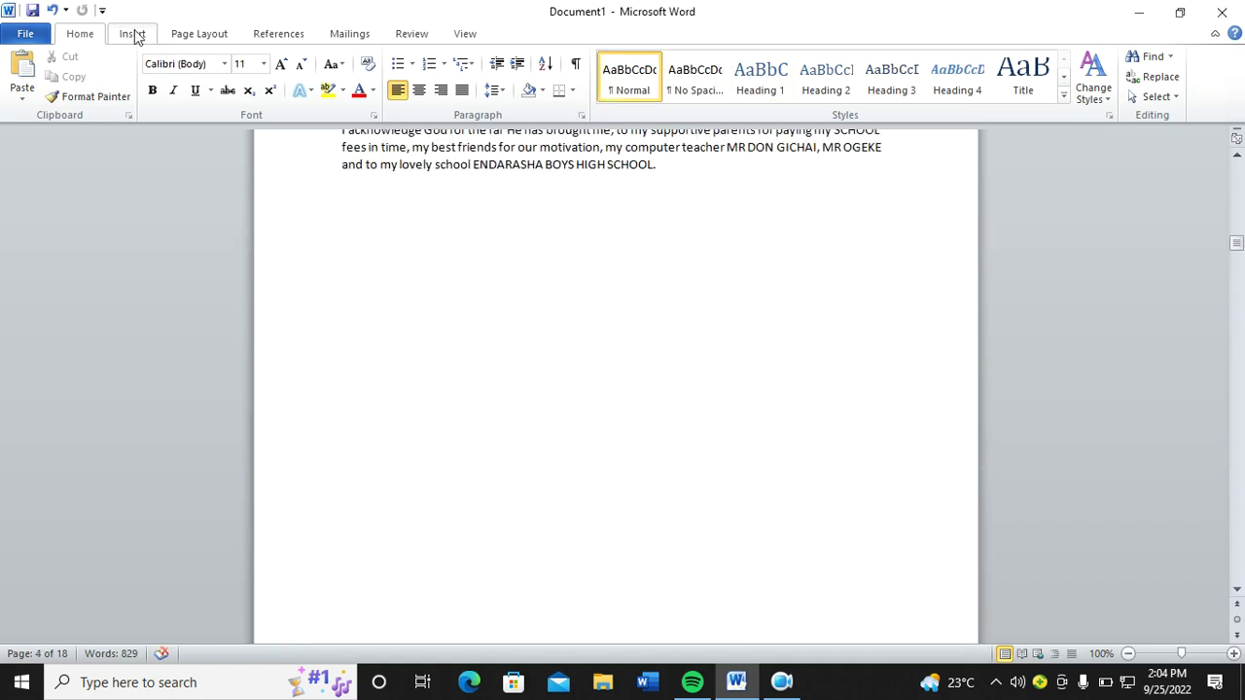
click(199, 39)
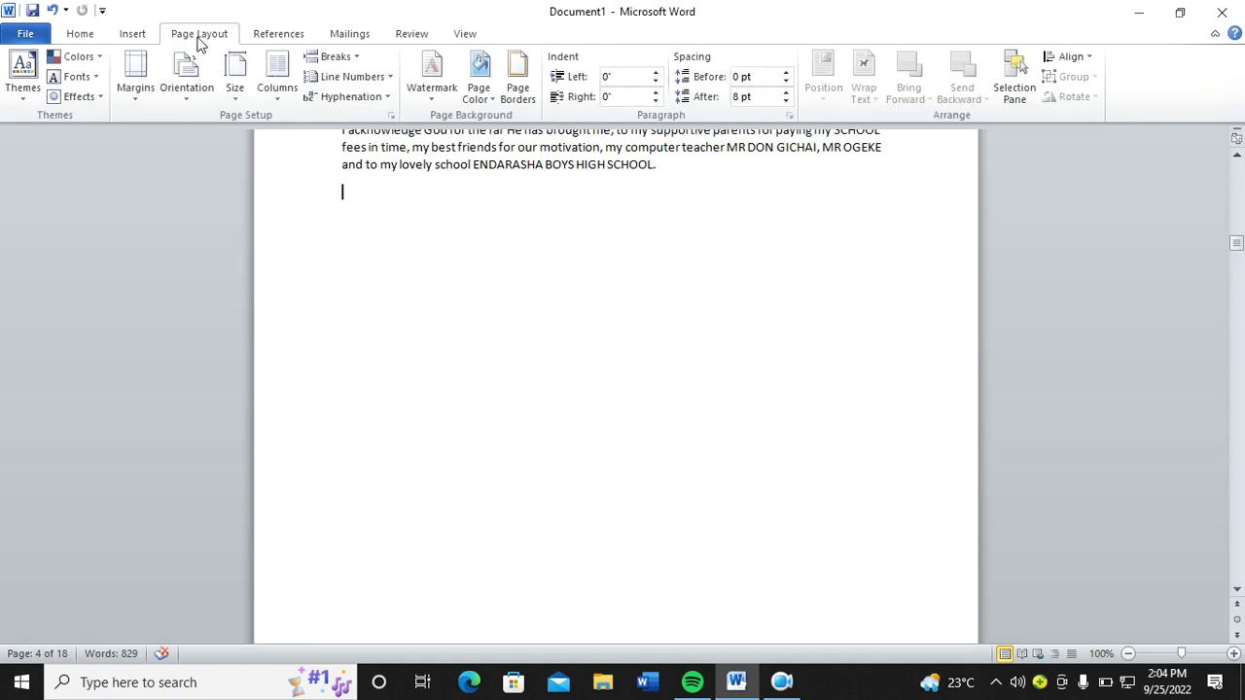
click(336, 57)
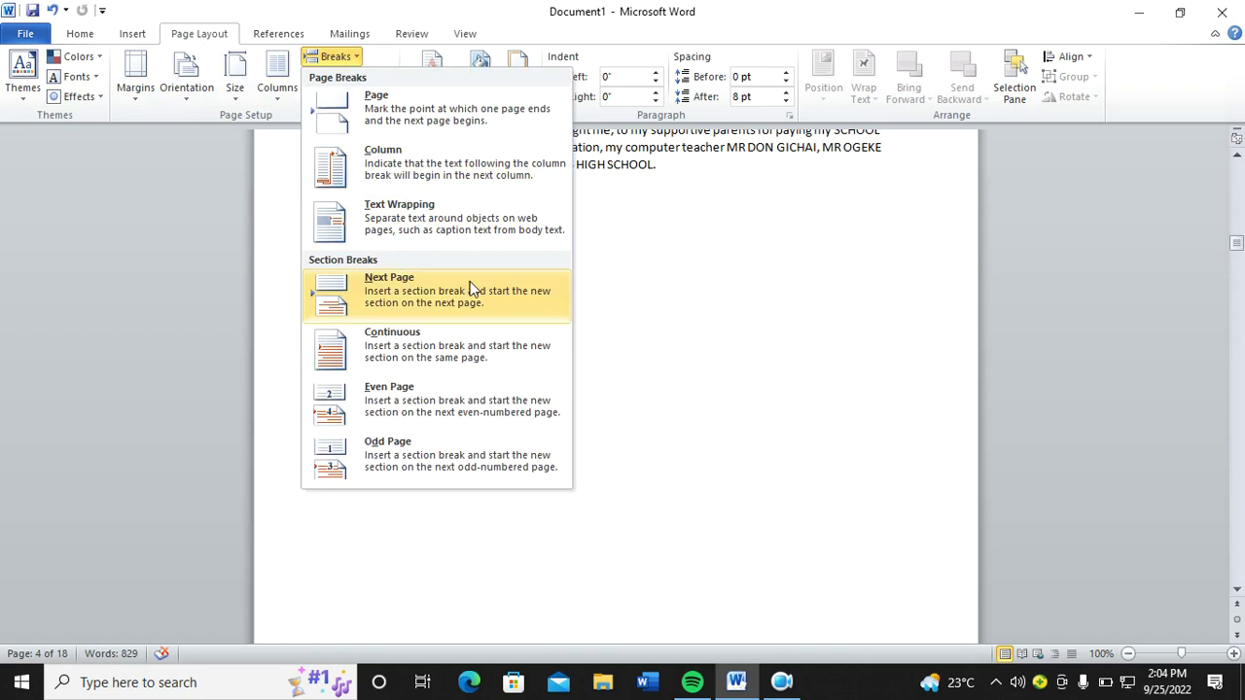
click(435, 300)
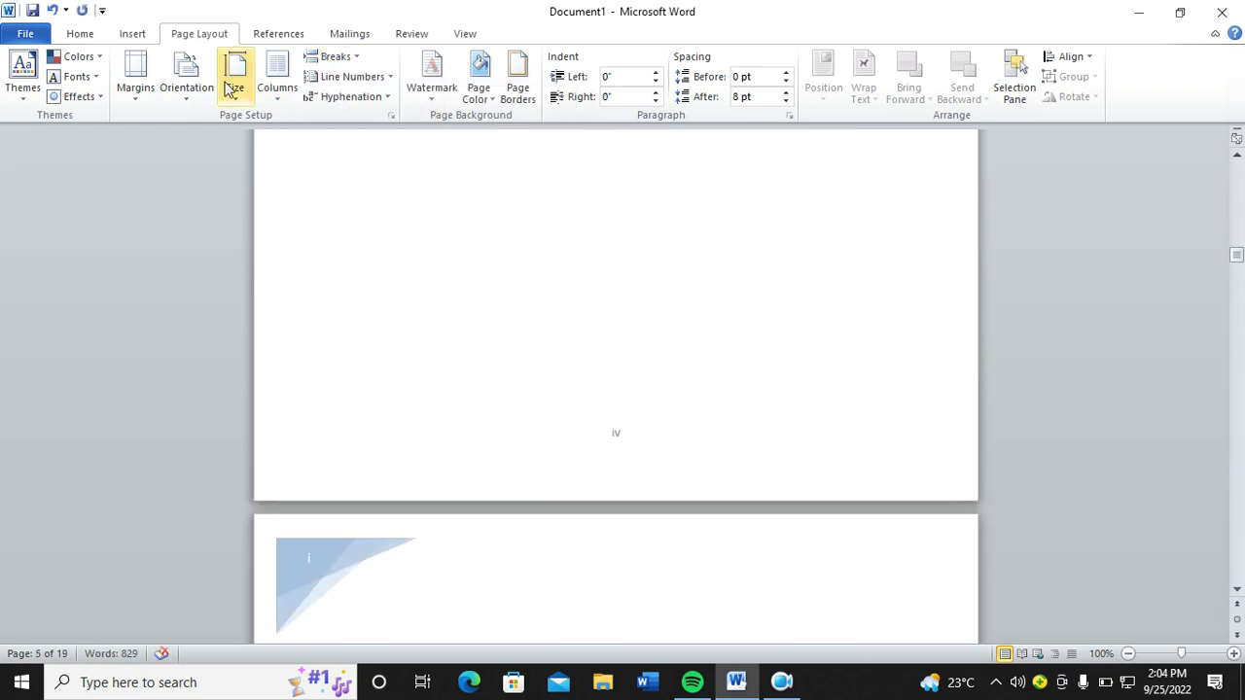
- Set this section's page numbers to arabic 1, 2, 3 starting at 1
click(132, 34)
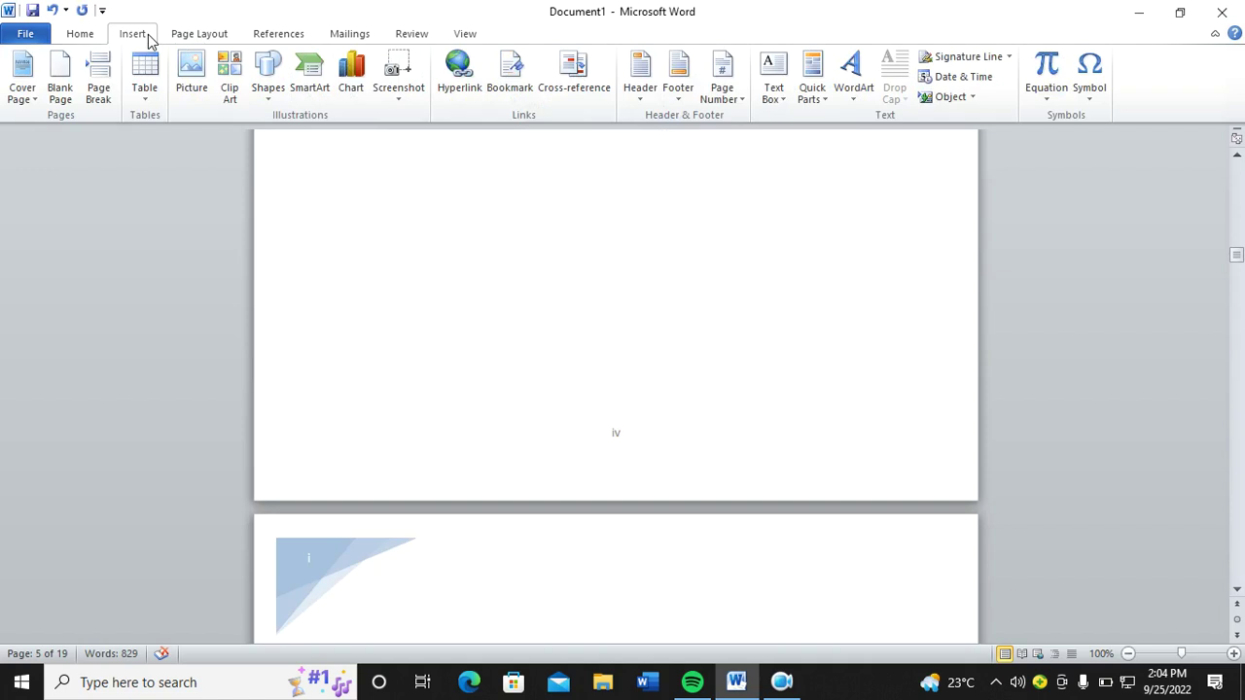
click(730, 98)
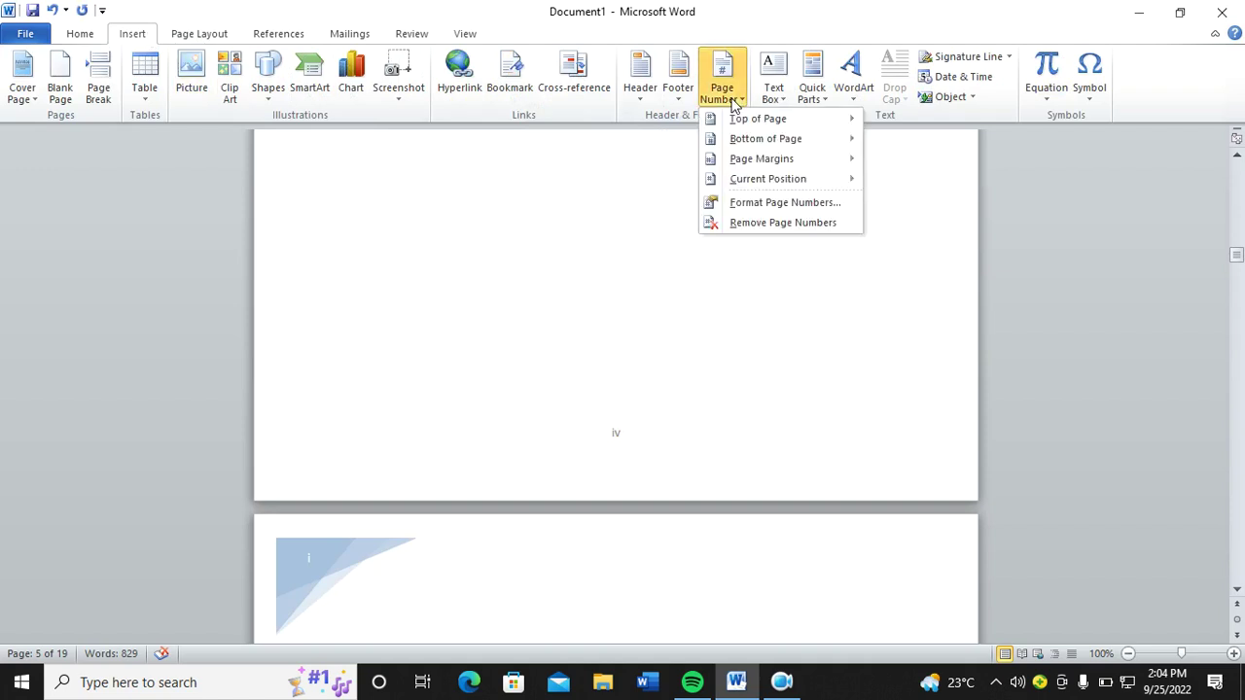
click(766, 203)
click(723, 234)
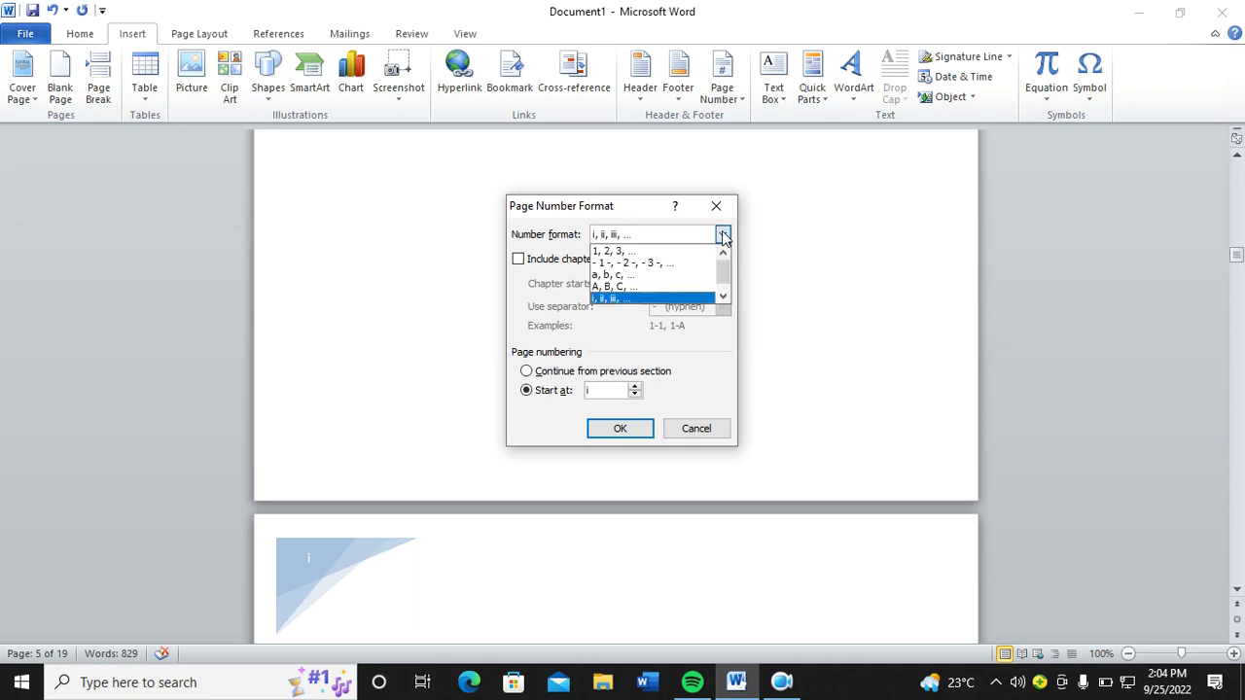
click(671, 251)
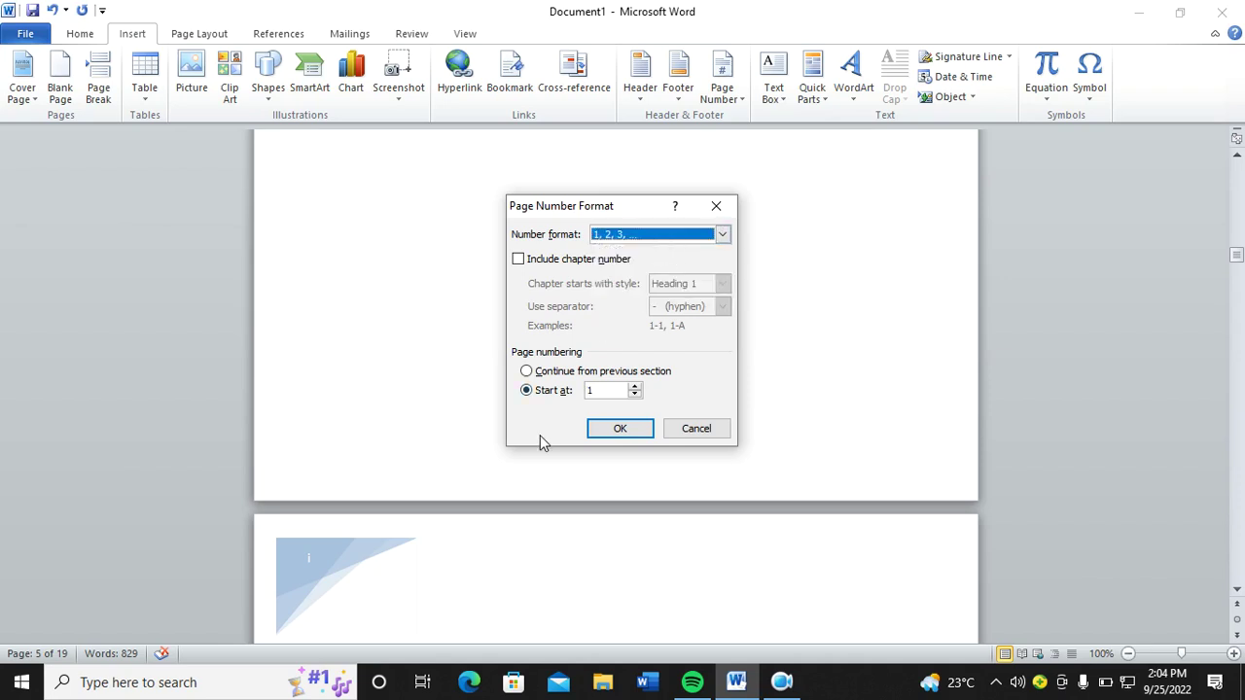
click(603, 430)
- Scroll back to the DECLARATION page and select the DECLARATION heading
scroll(598, 433, down, 4)
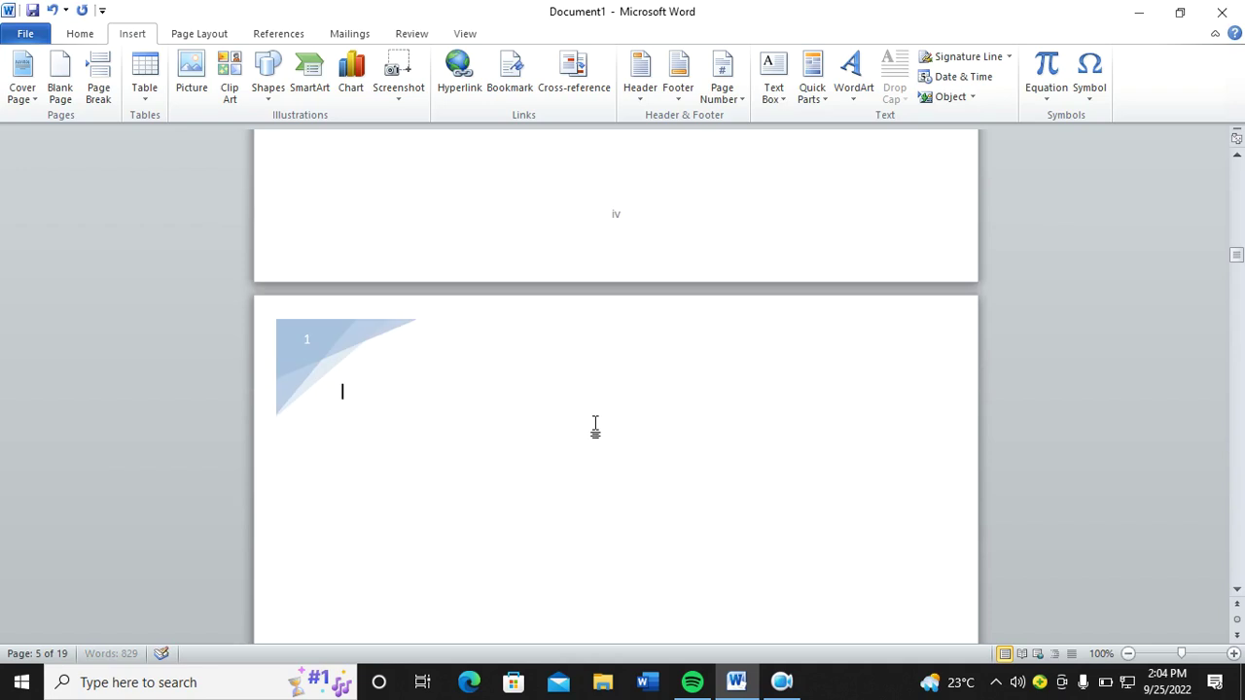
scroll(570, 412, down, 6)
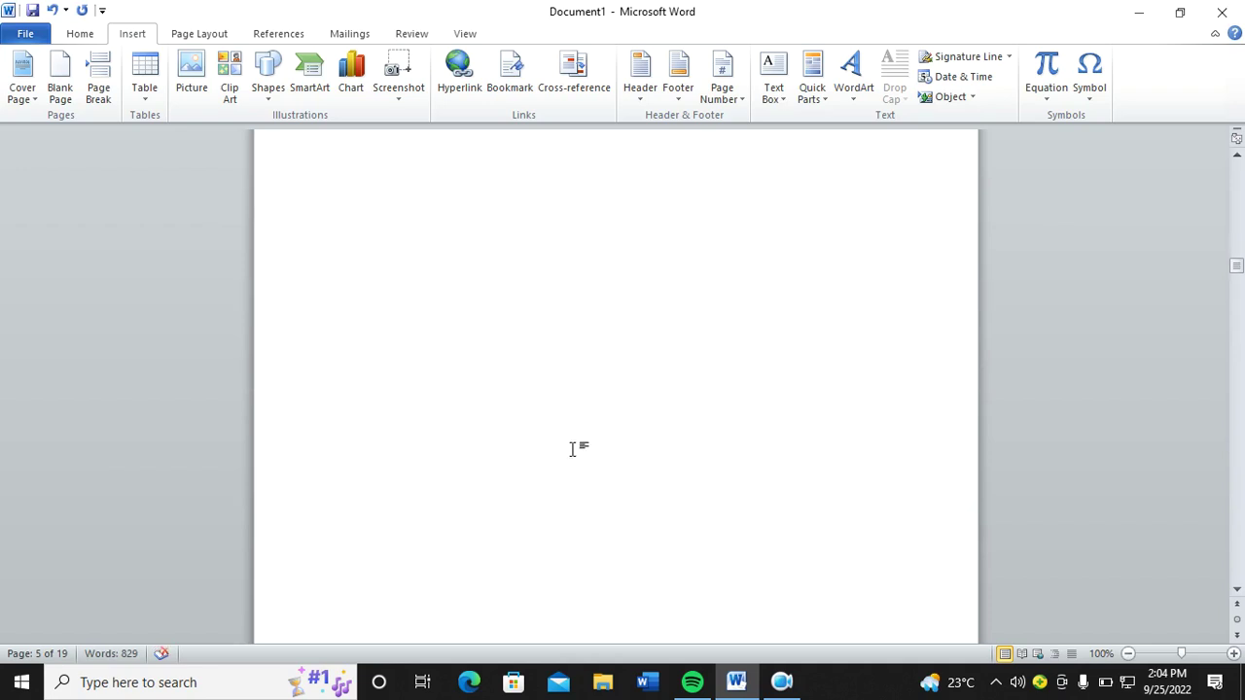
scroll(576, 447, down, 3)
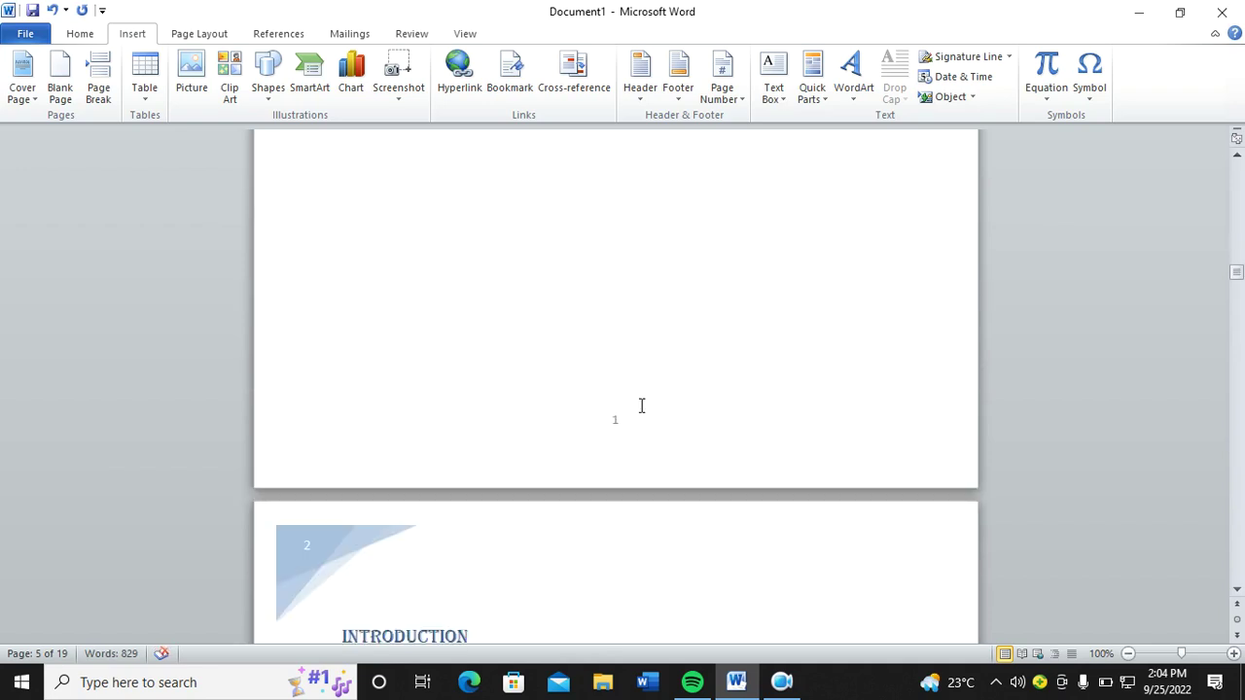
scroll(639, 405, down, 10)
scroll(601, 416, down, 10)
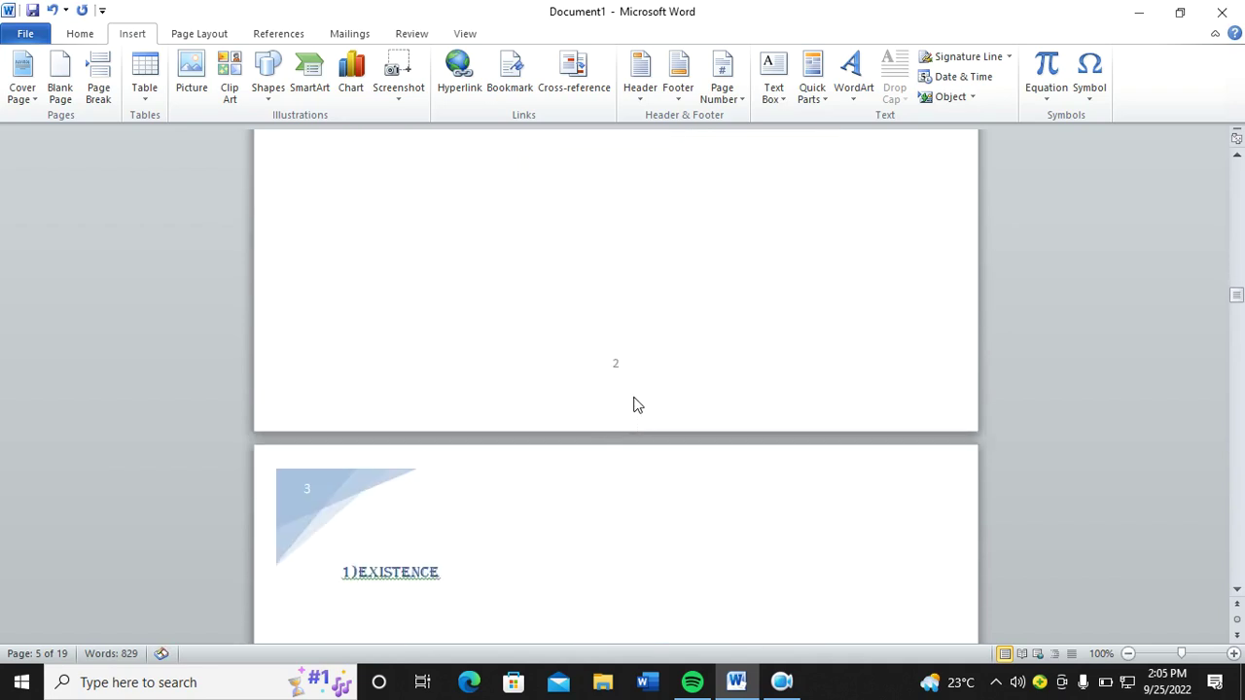
scroll(695, 376, up, 20)
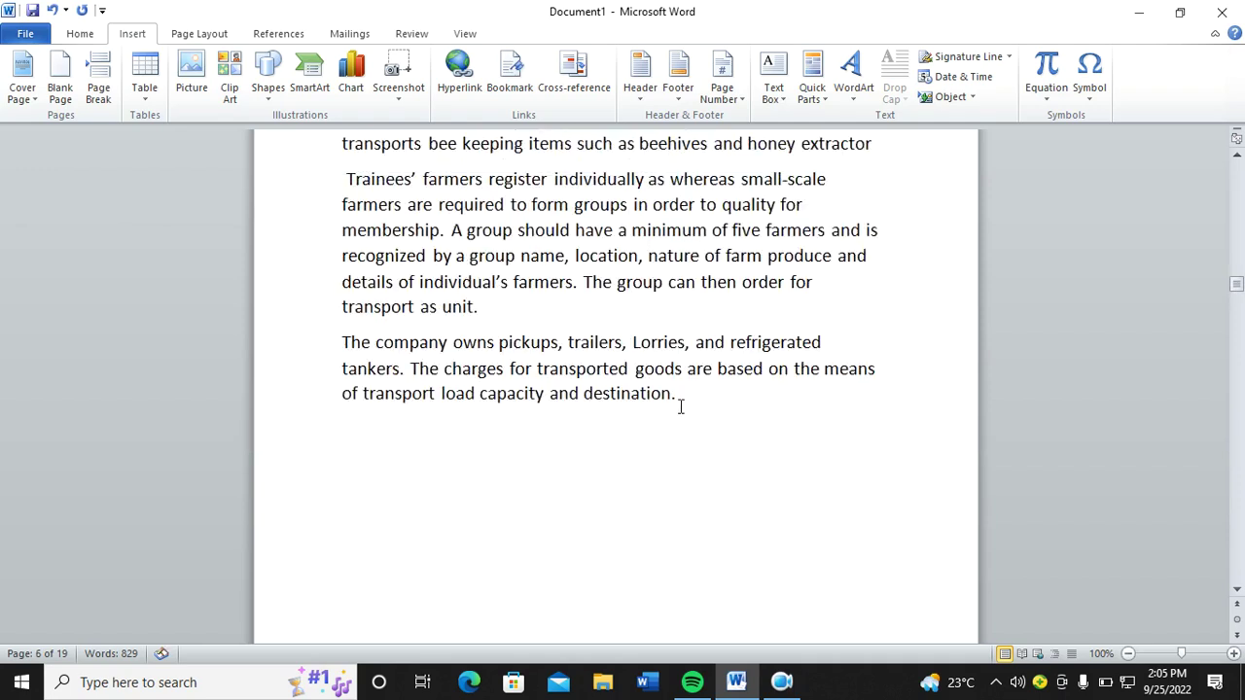
scroll(679, 407, up, 20)
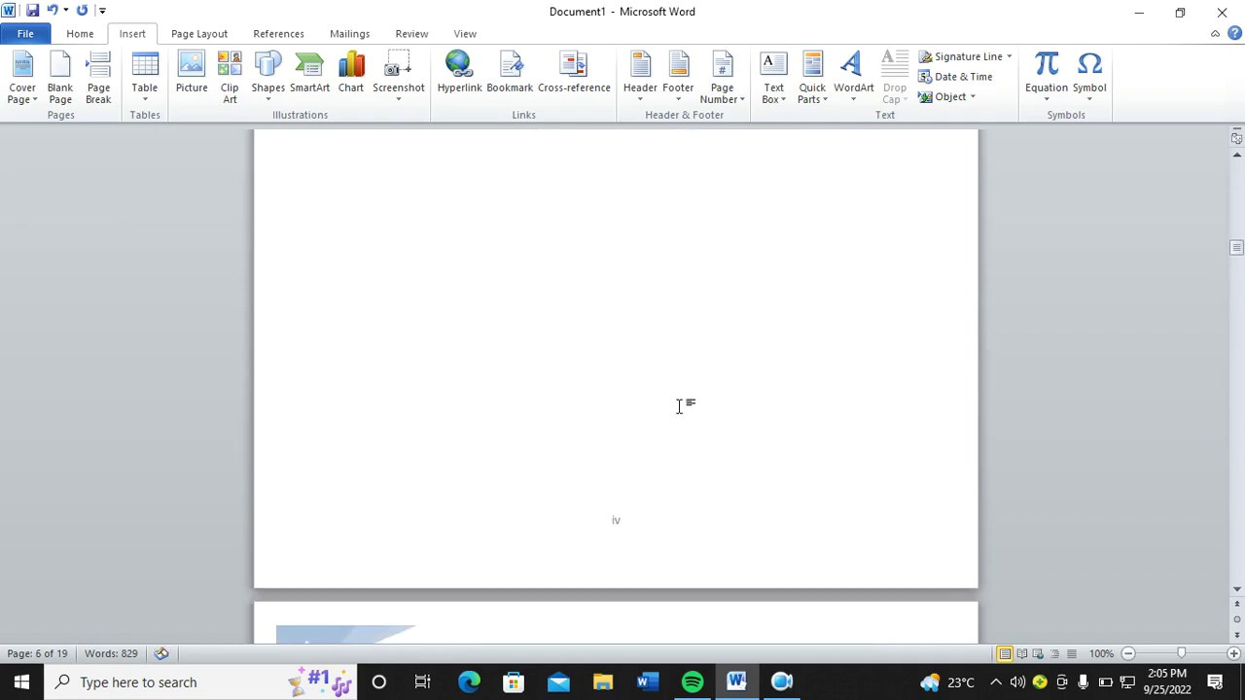
scroll(584, 380, up, 15)
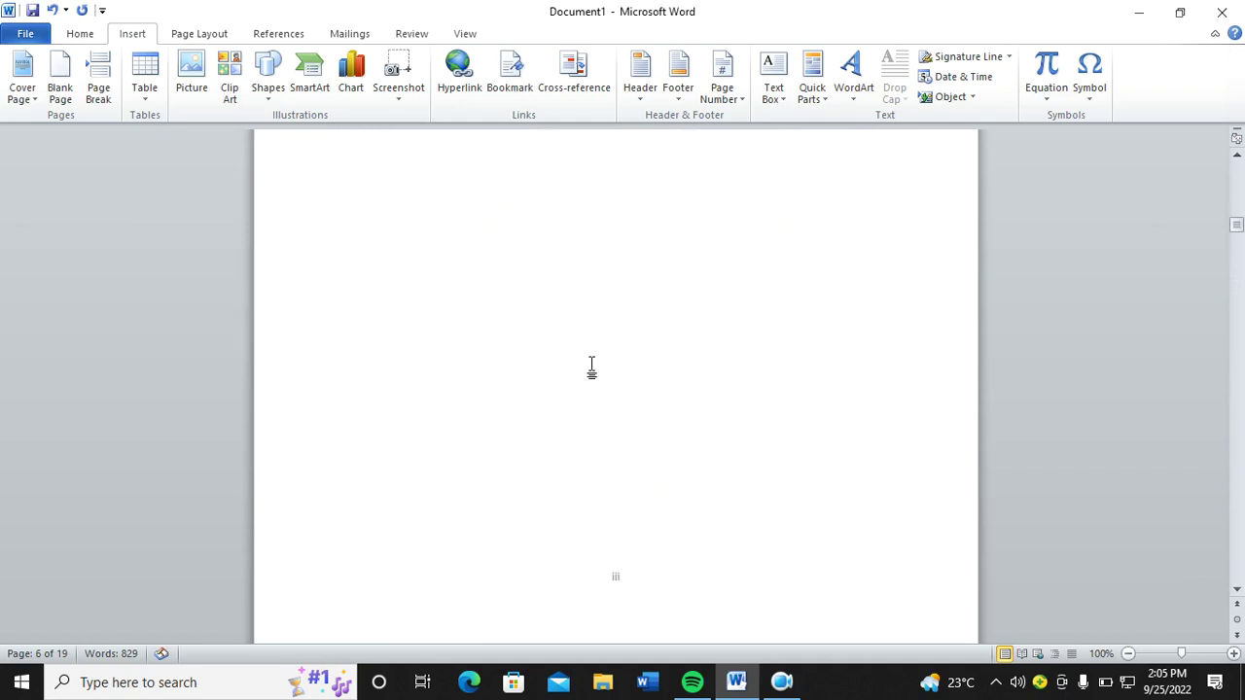
scroll(589, 370, up, 15)
scroll(589, 363, down, 5)
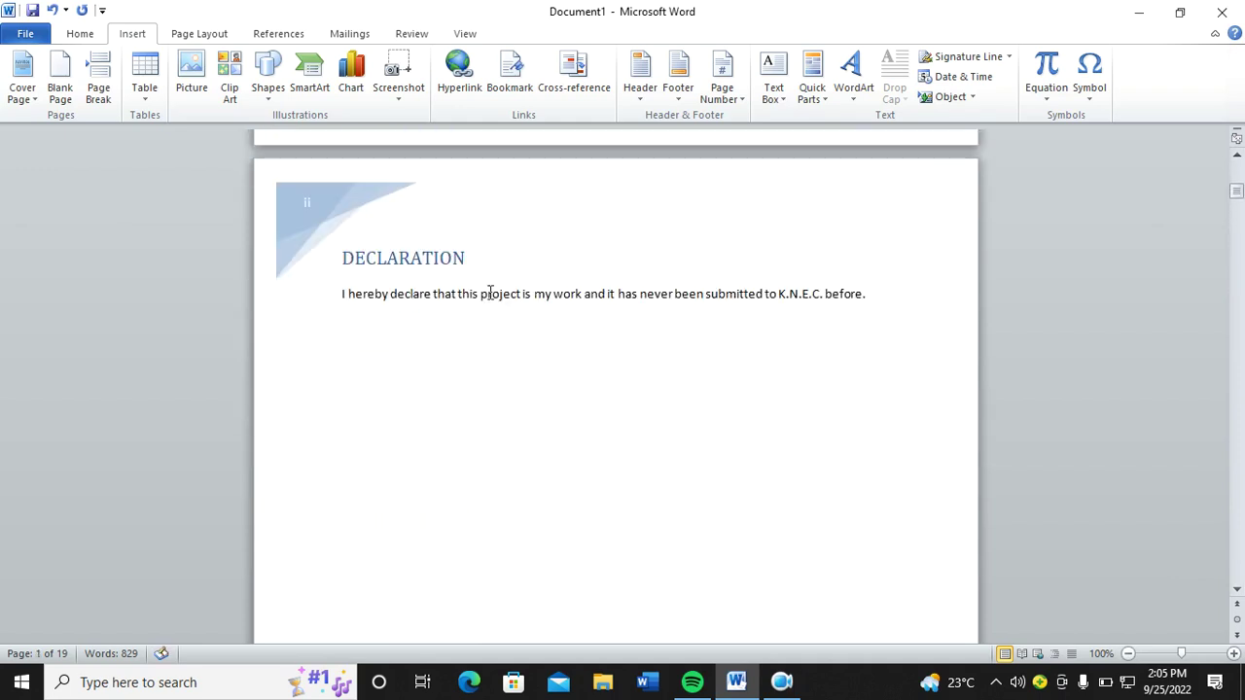
scroll(481, 389, up, 4)
drag(479, 429, 324, 437)
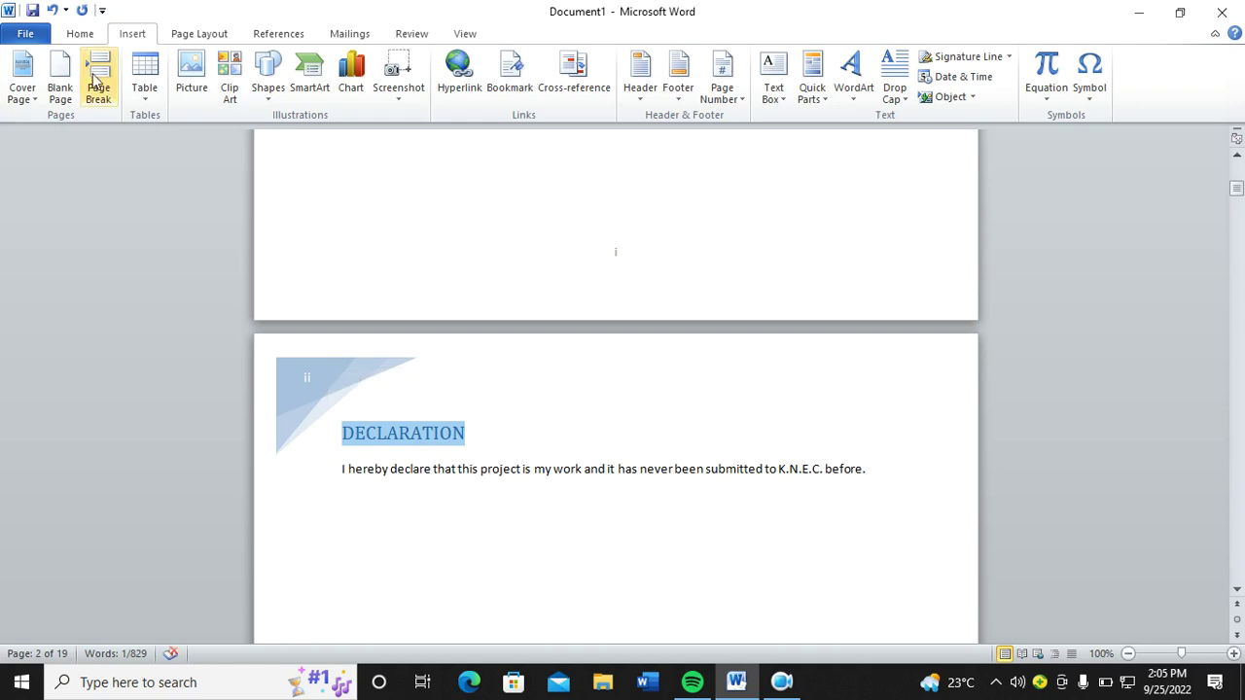
- Select the DEDICATION and ACKNOWLEDGEMENT headings, styling ACKNOWLEDGEMENT as Heading 1
click(81, 35)
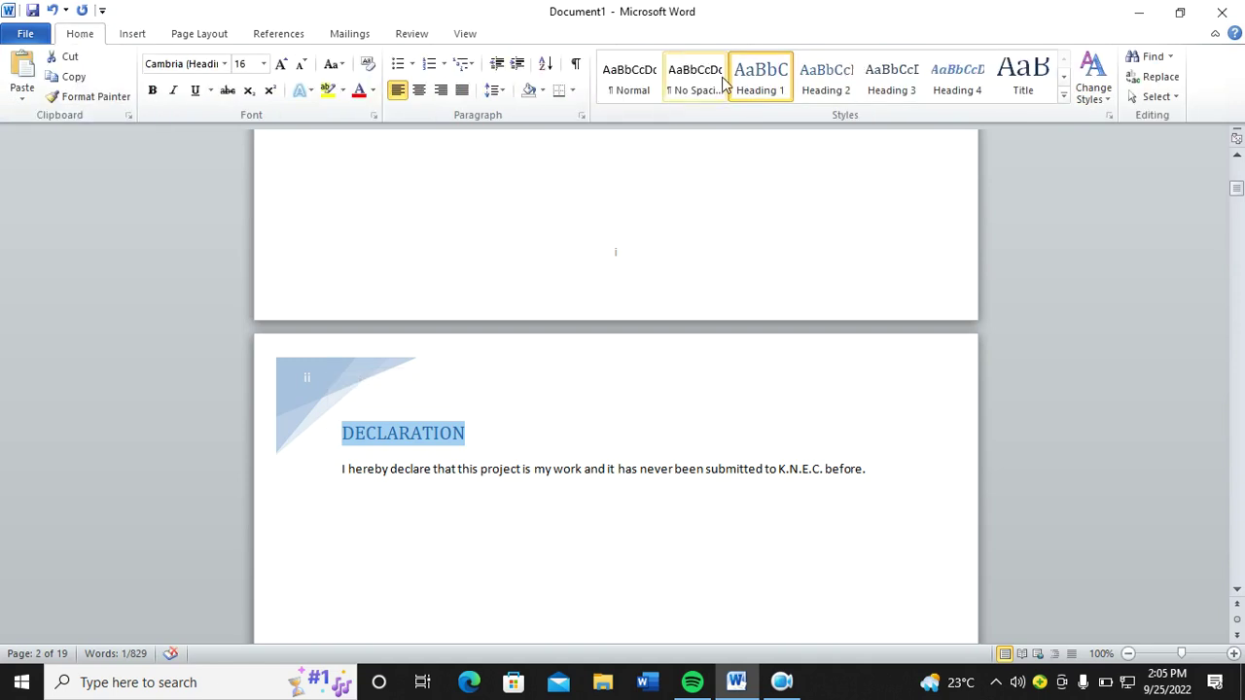
scroll(484, 289, down, 20)
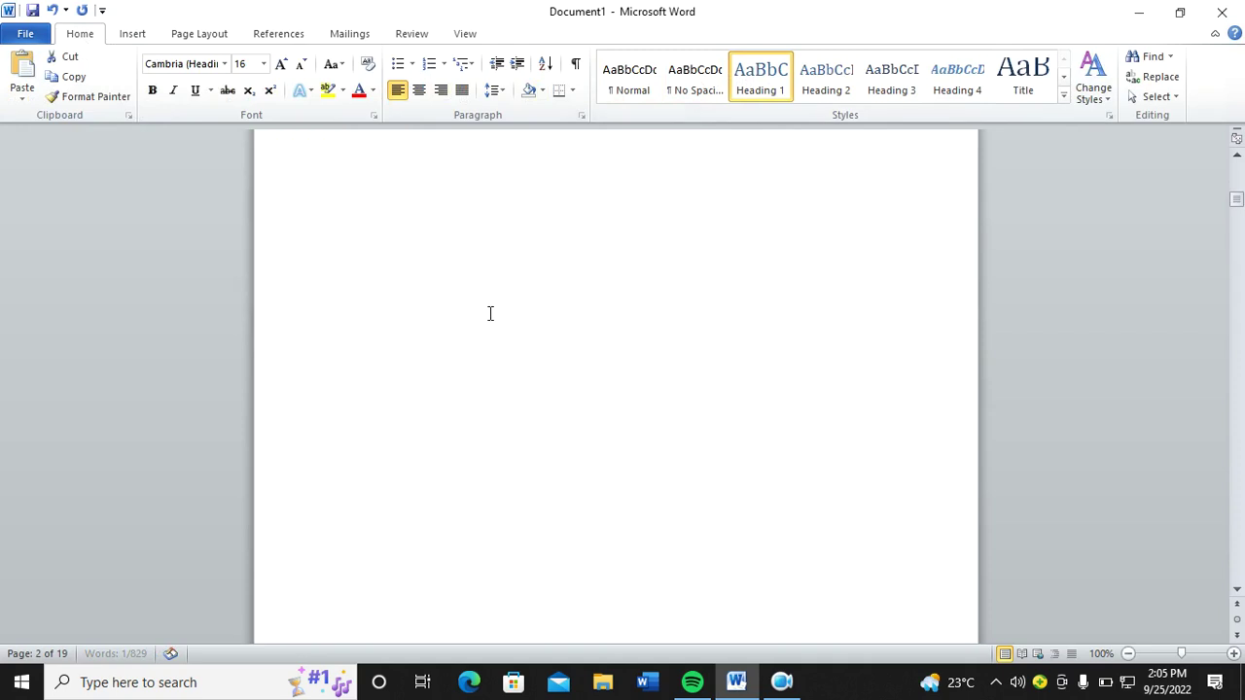
drag(463, 157, 337, 158)
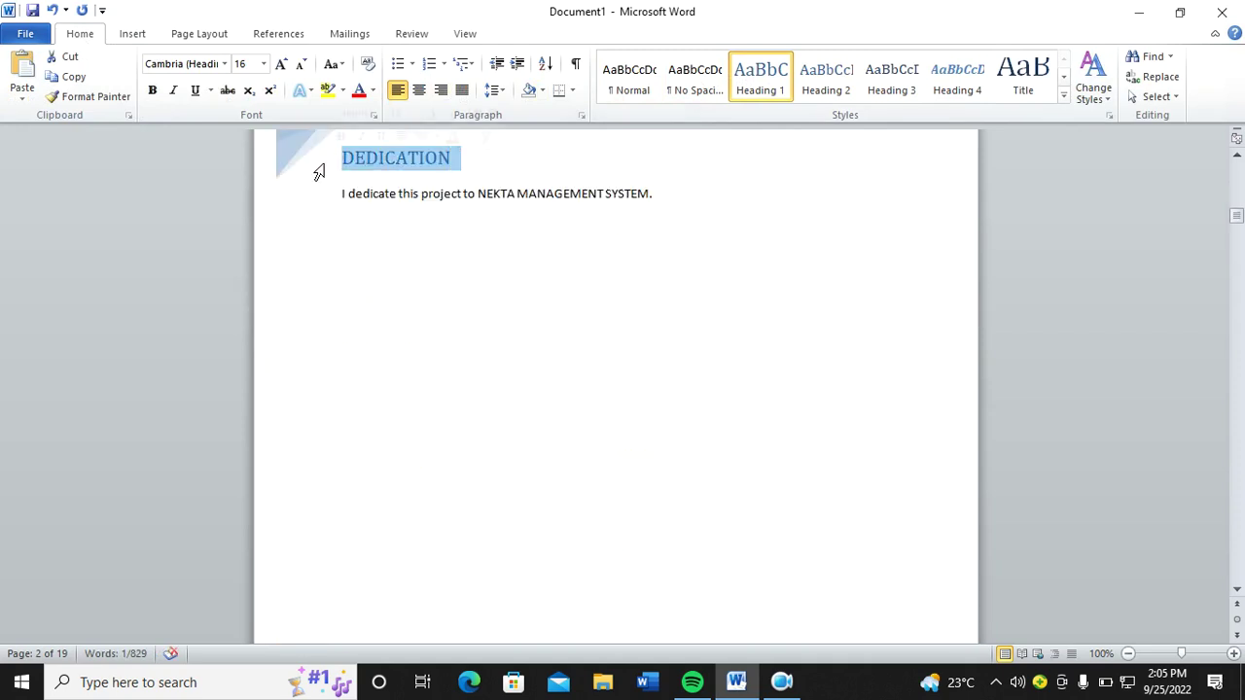
scroll(462, 422, down, 16)
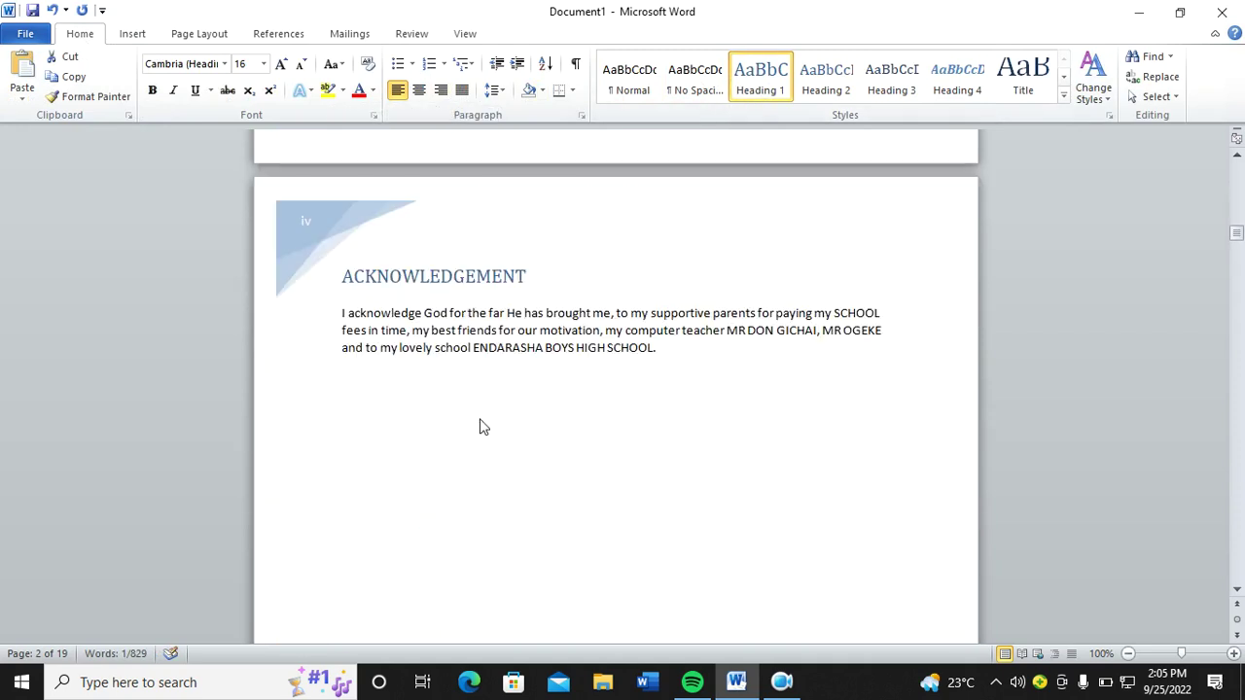
drag(532, 276, 246, 282)
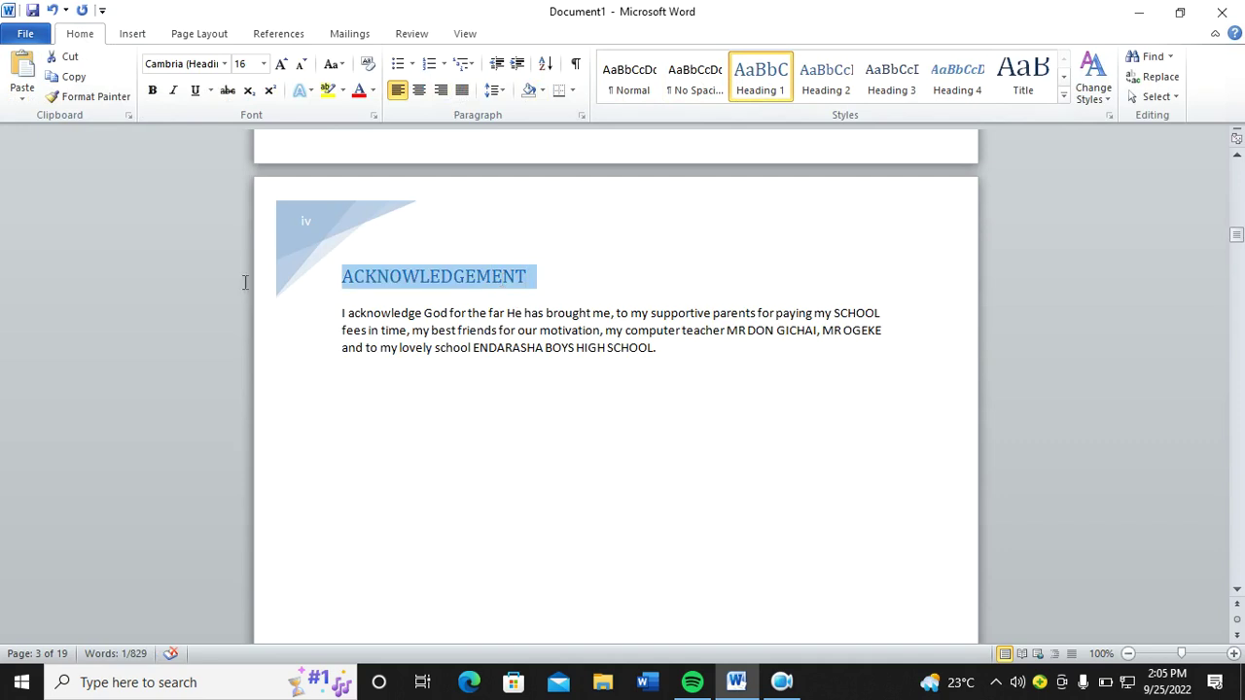
click(762, 86)
- Style INTRODUCTION as Heading 1, and 1)EXISTENCE as Heading 2, then Heading 1
scroll(623, 429, down, 10)
scroll(537, 380, down, 15)
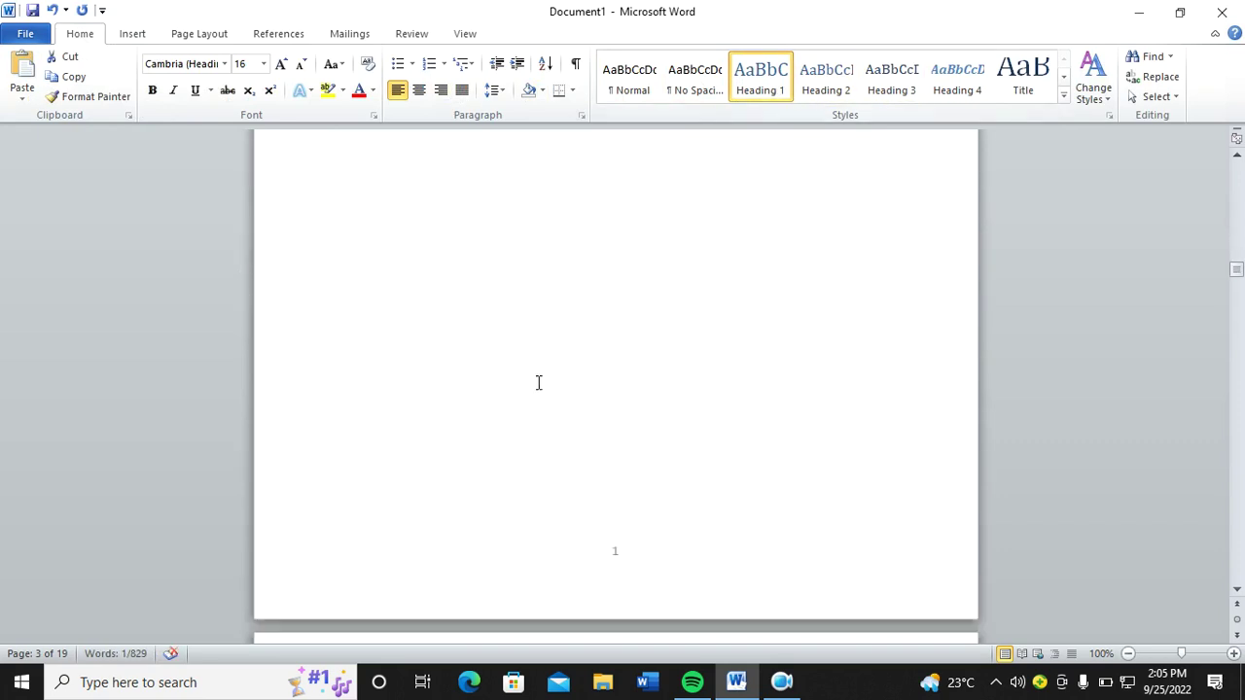
drag(494, 228, 315, 264)
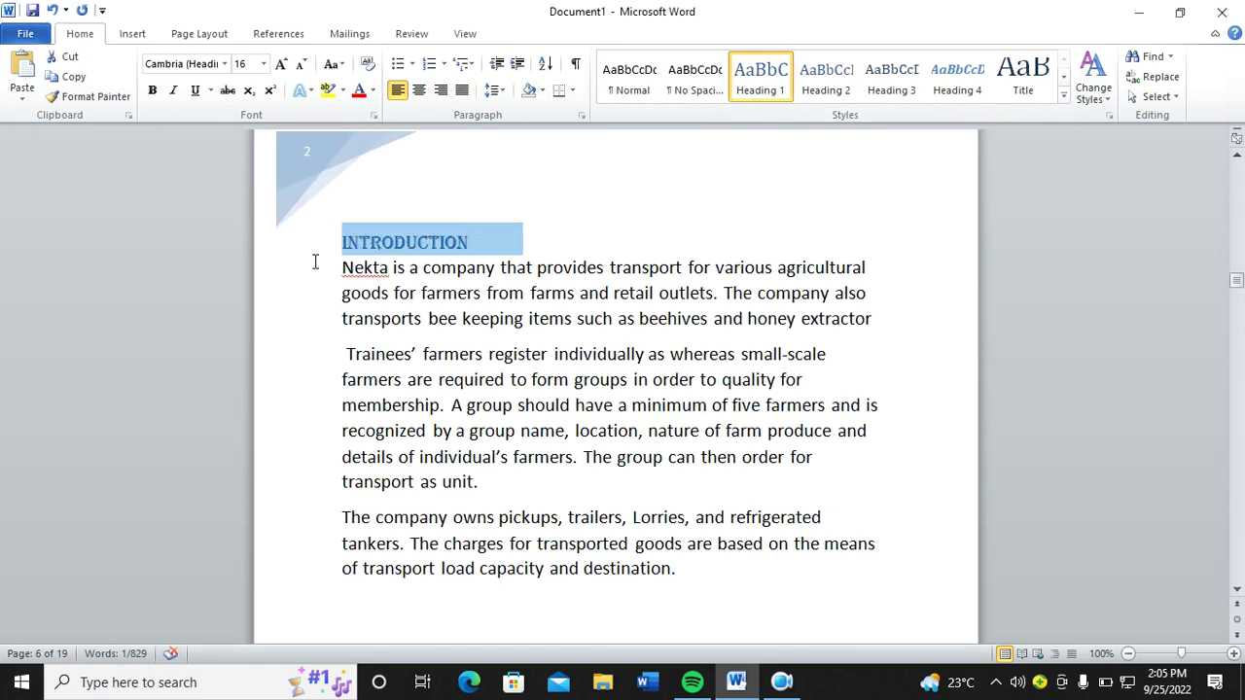
click(778, 86)
scroll(541, 419, down, 10)
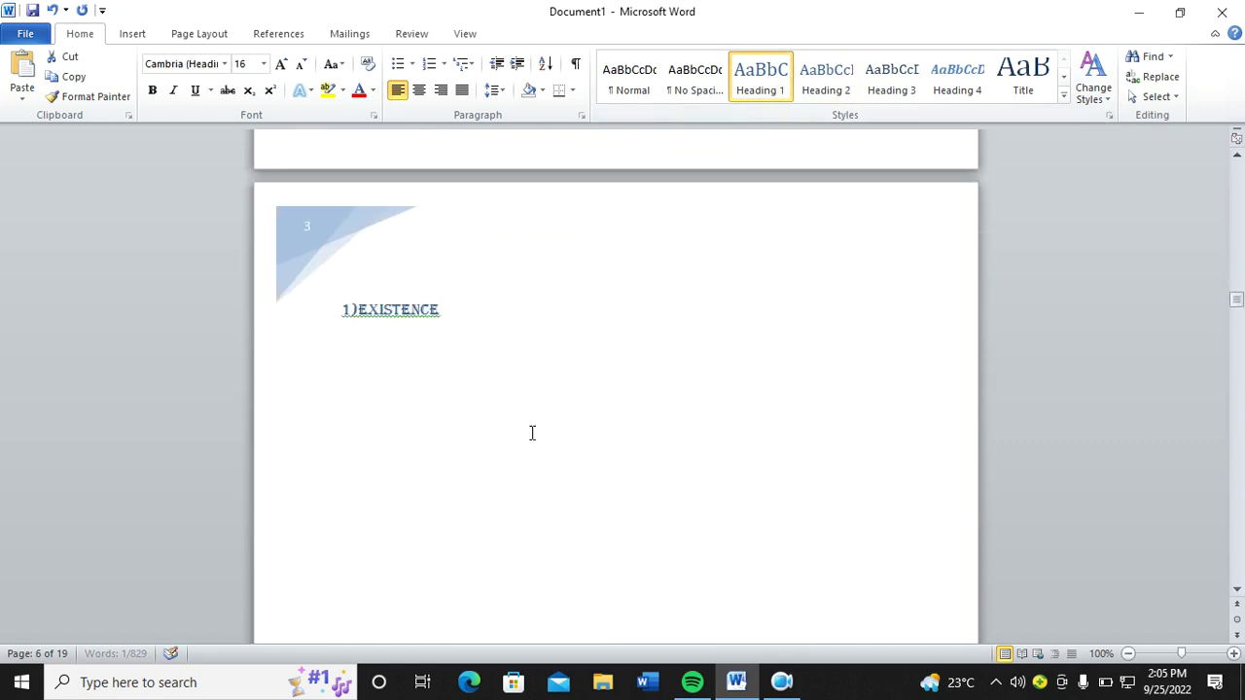
drag(450, 313, 274, 325)
click(826, 78)
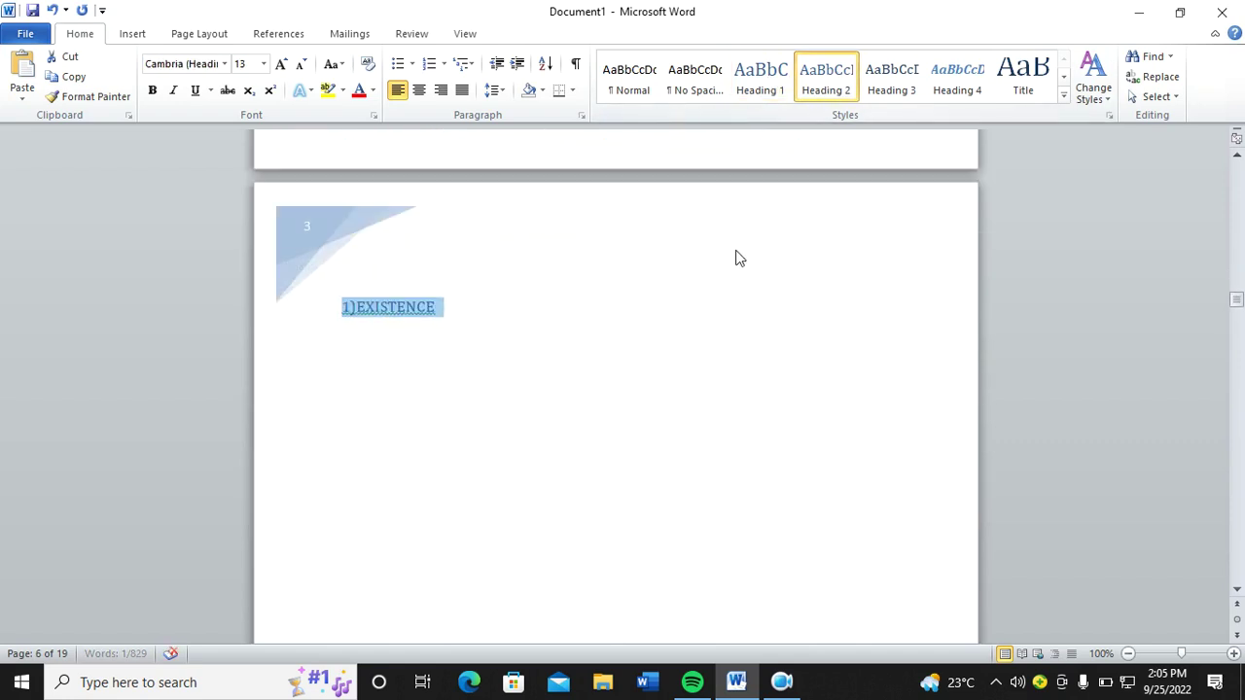
click(774, 88)
scroll(667, 413, up, 5)
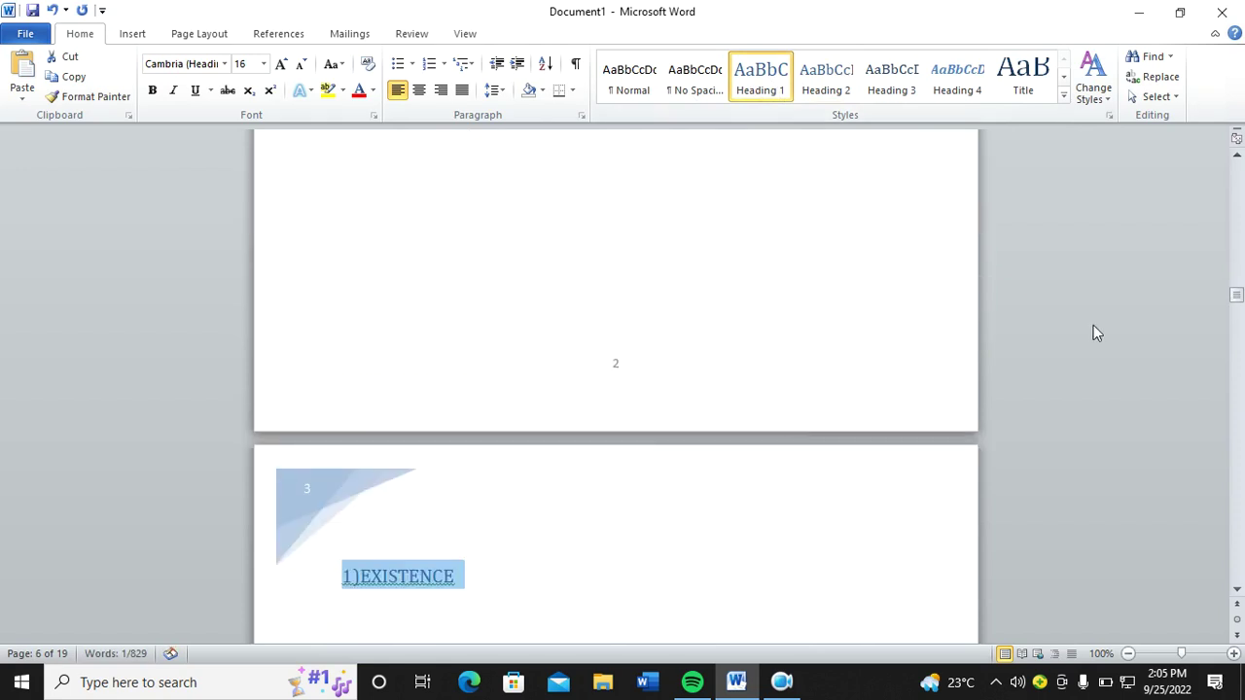
drag(1237, 298, 1237, 243)
- Start a new blank page after the title page, below (K.N.E.C.)
scroll(598, 389, up, 5)
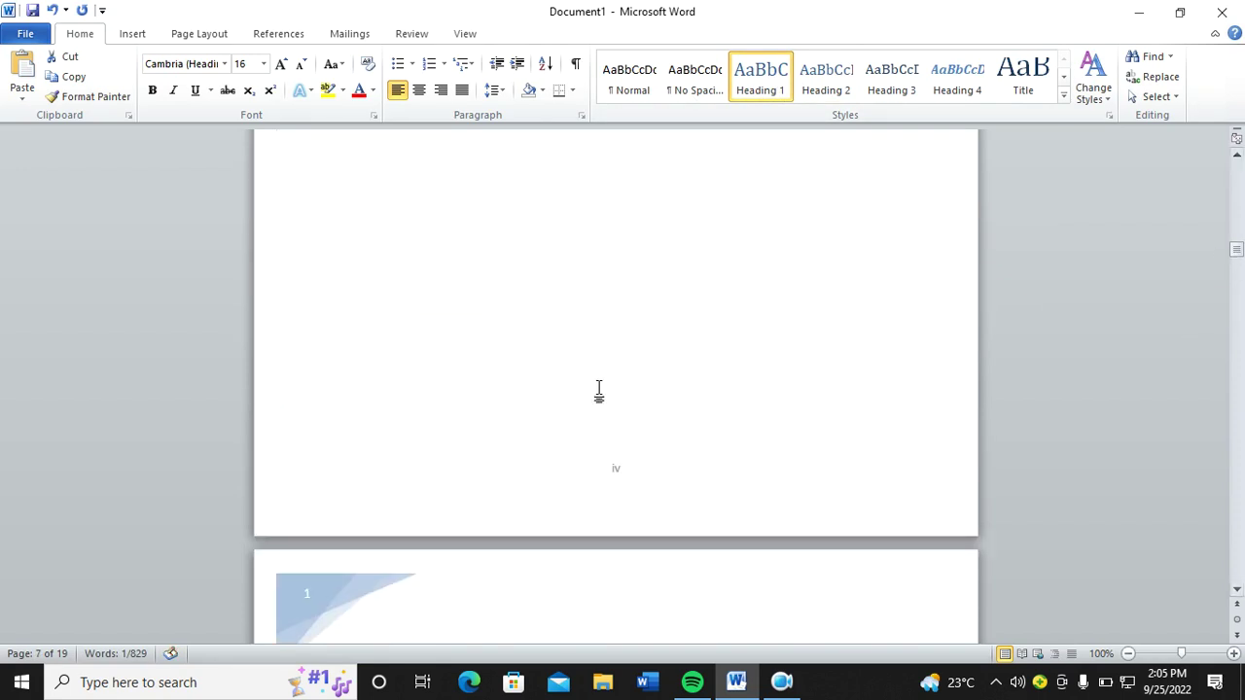
scroll(597, 389, down, 10)
scroll(600, 394, up, 7)
scroll(599, 398, up, 15)
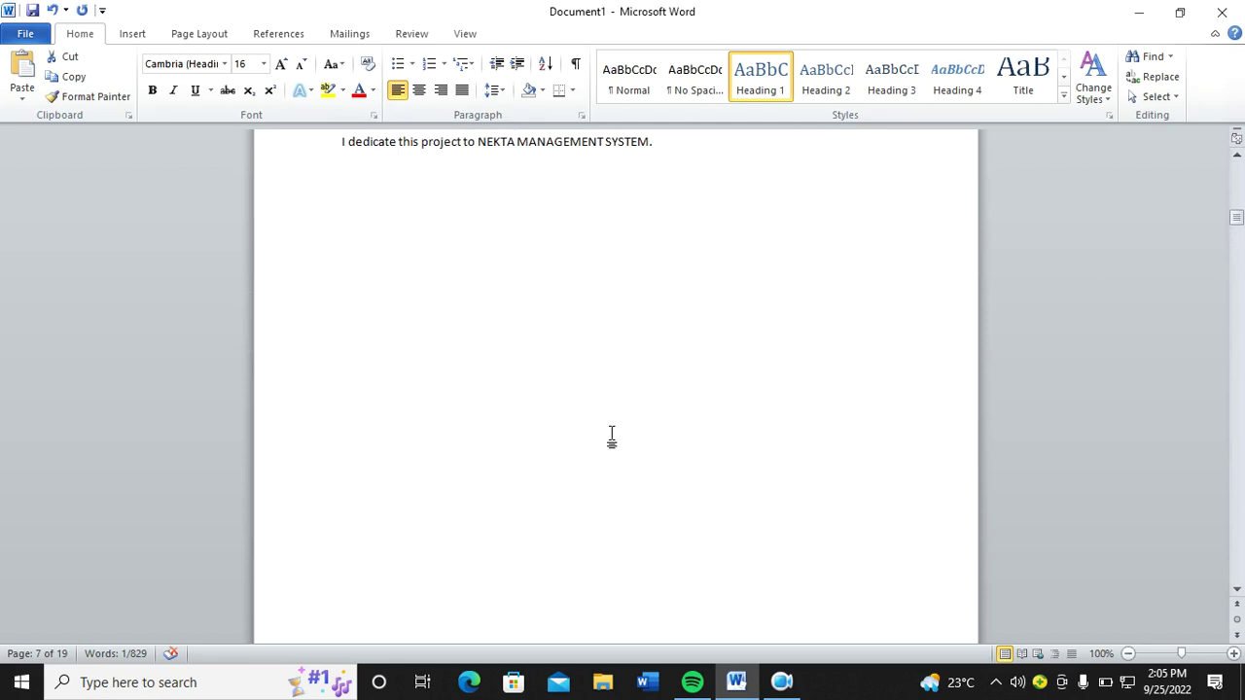
scroll(612, 436, up, 20)
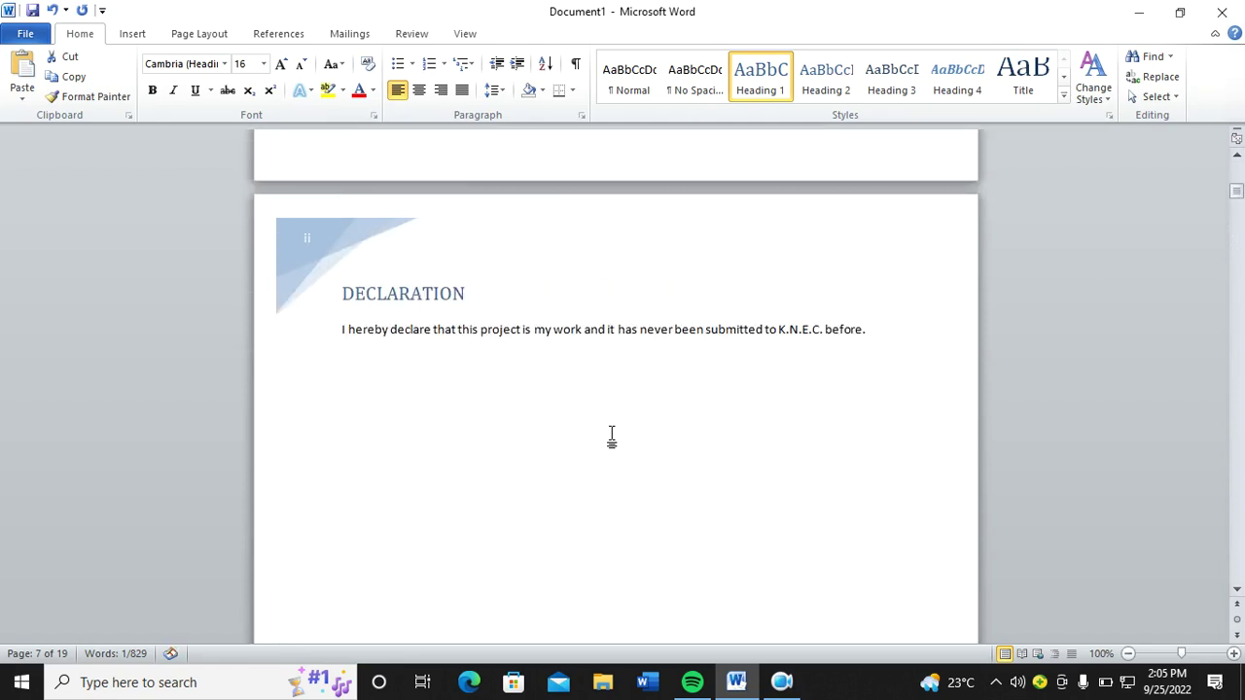
scroll(603, 438, down, 10)
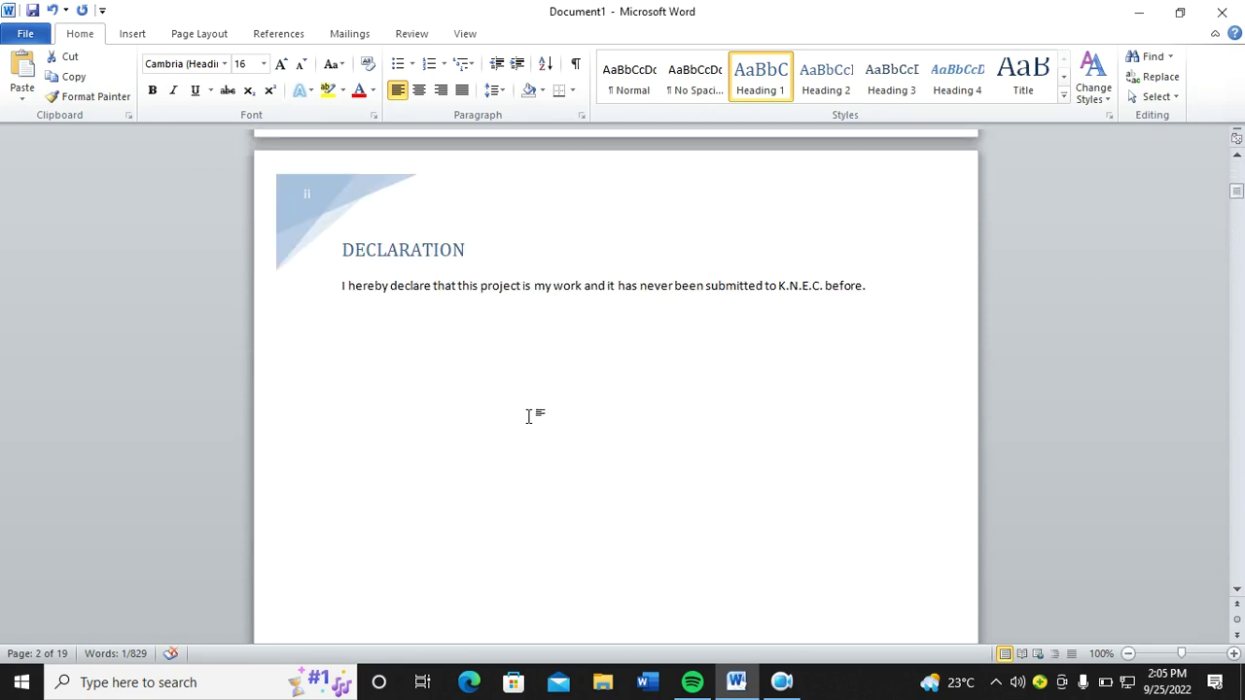
scroll(535, 433, up, 8)
click(380, 305)
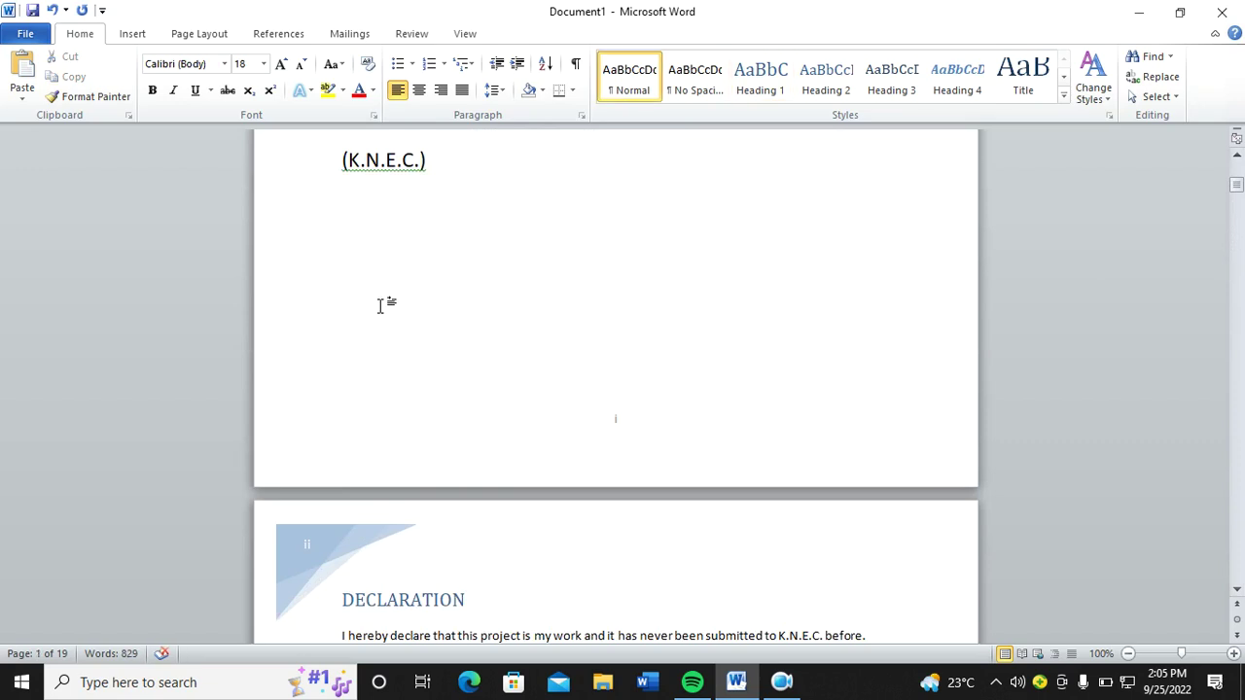
key(Down)
scroll(383, 297, down, 3)
scroll(403, 331, up, 4)
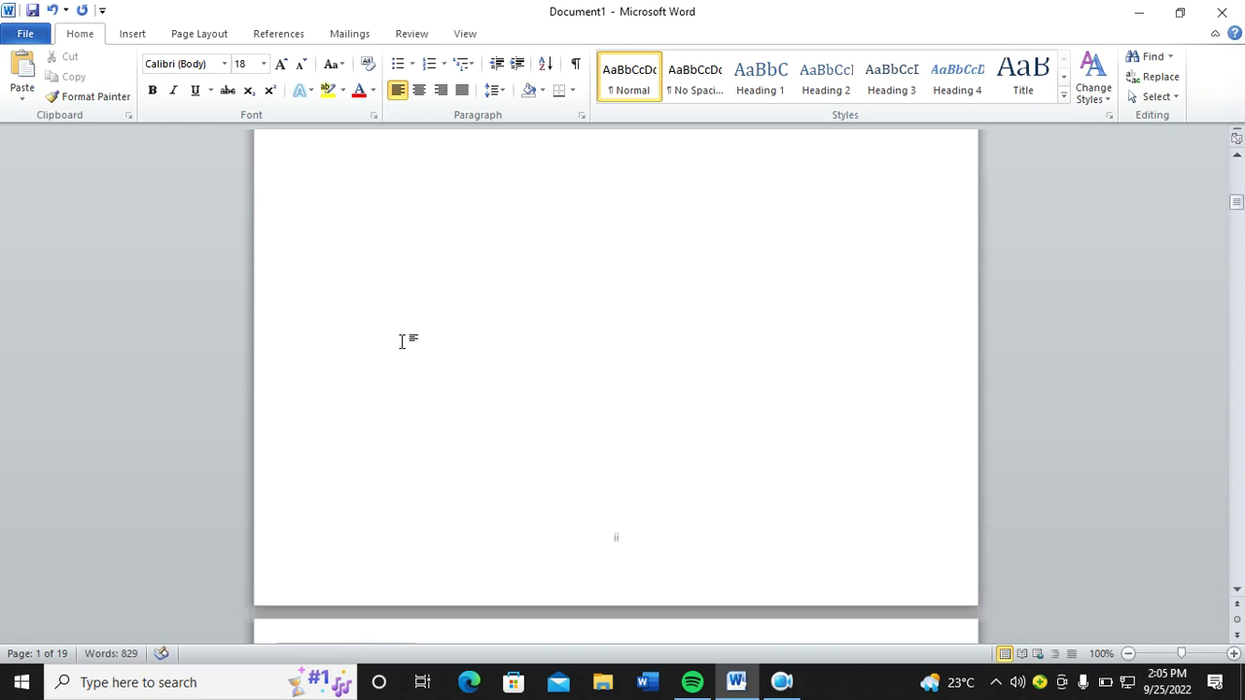
scroll(403, 287, down, 6)
scroll(333, 235, up, 3)
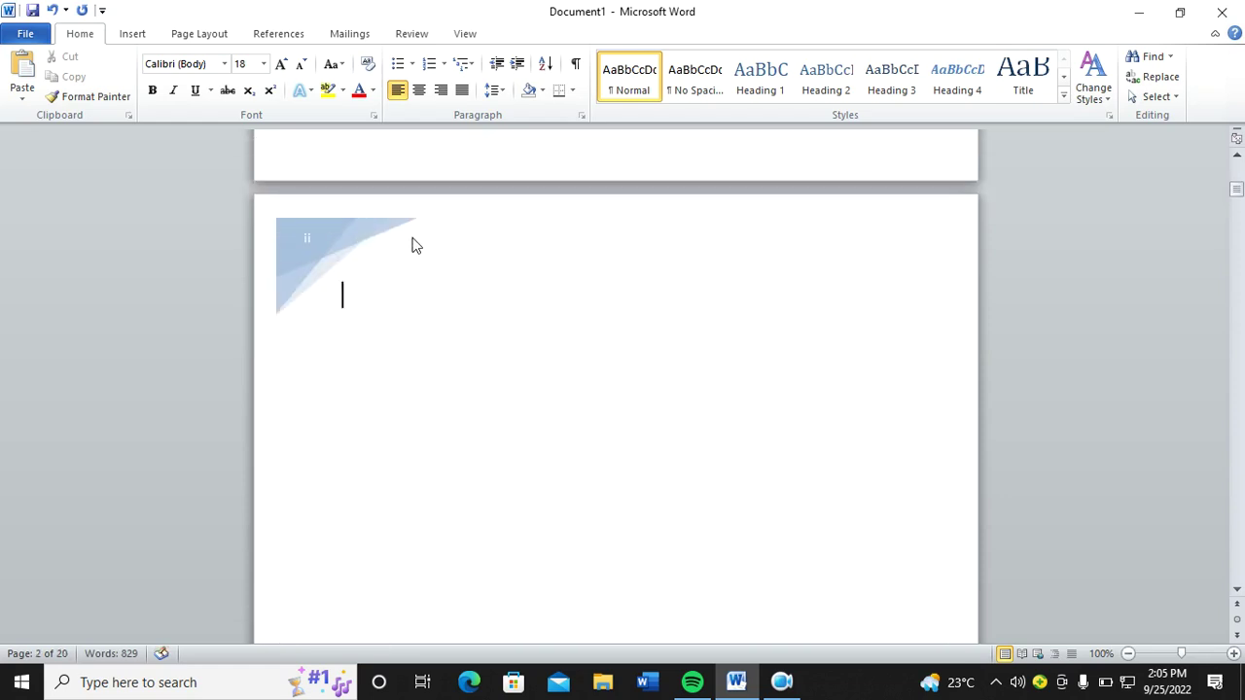
- Insert Automatic Table 1 as a table of contents titled Contents on the new page
click(277, 34)
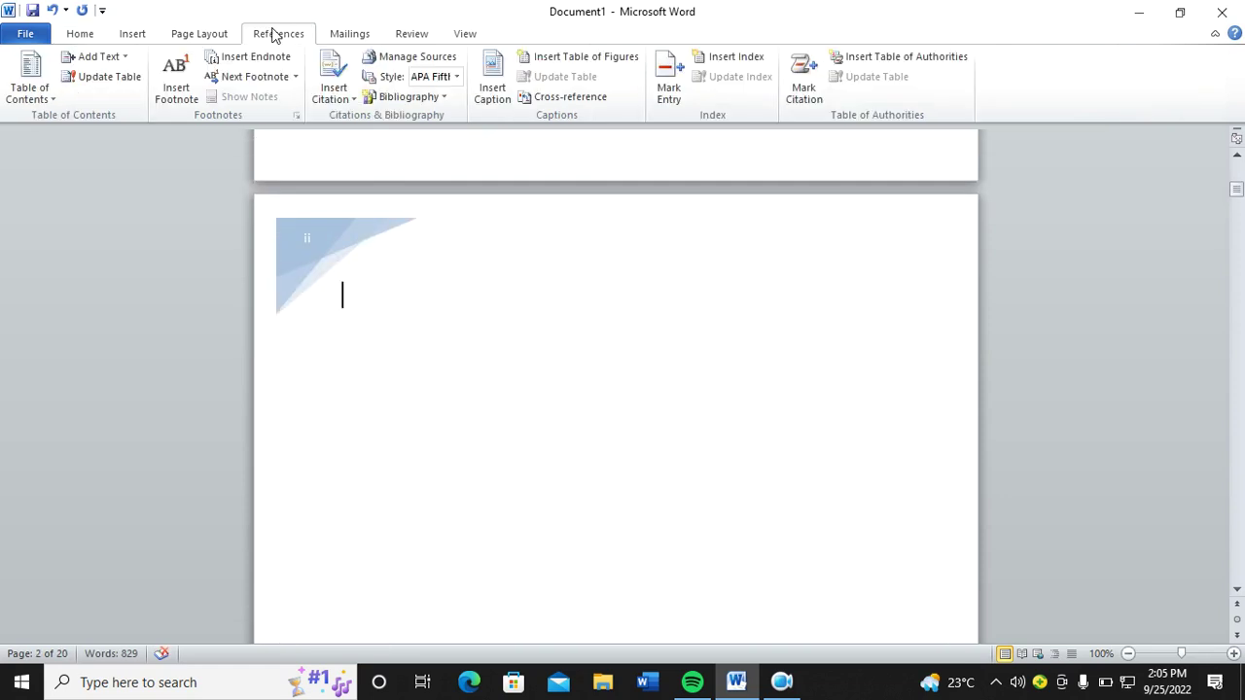
click(27, 95)
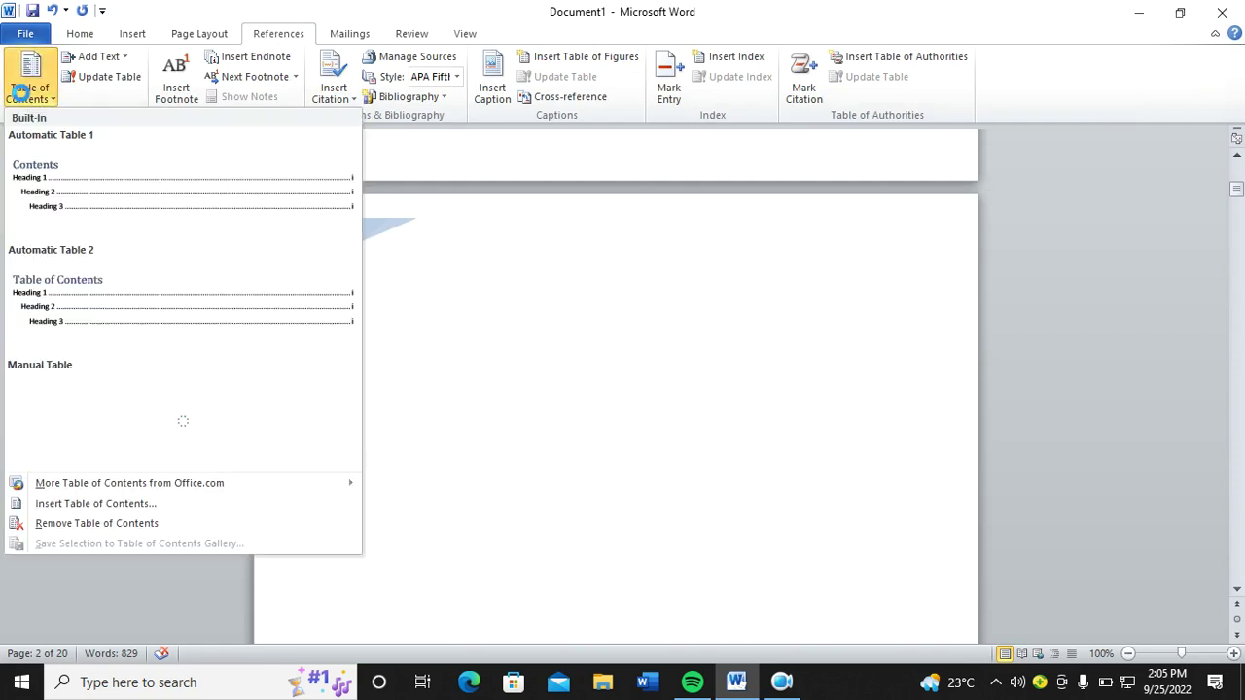
click(202, 195)
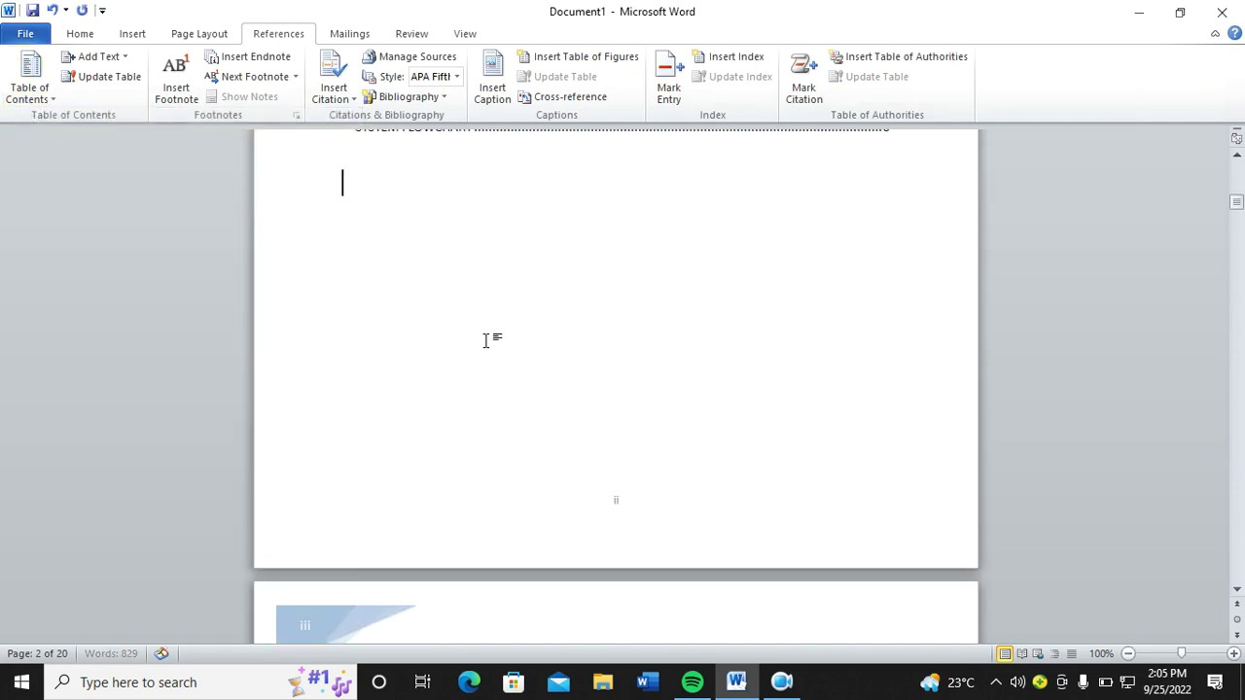
scroll(569, 409, up, 8)
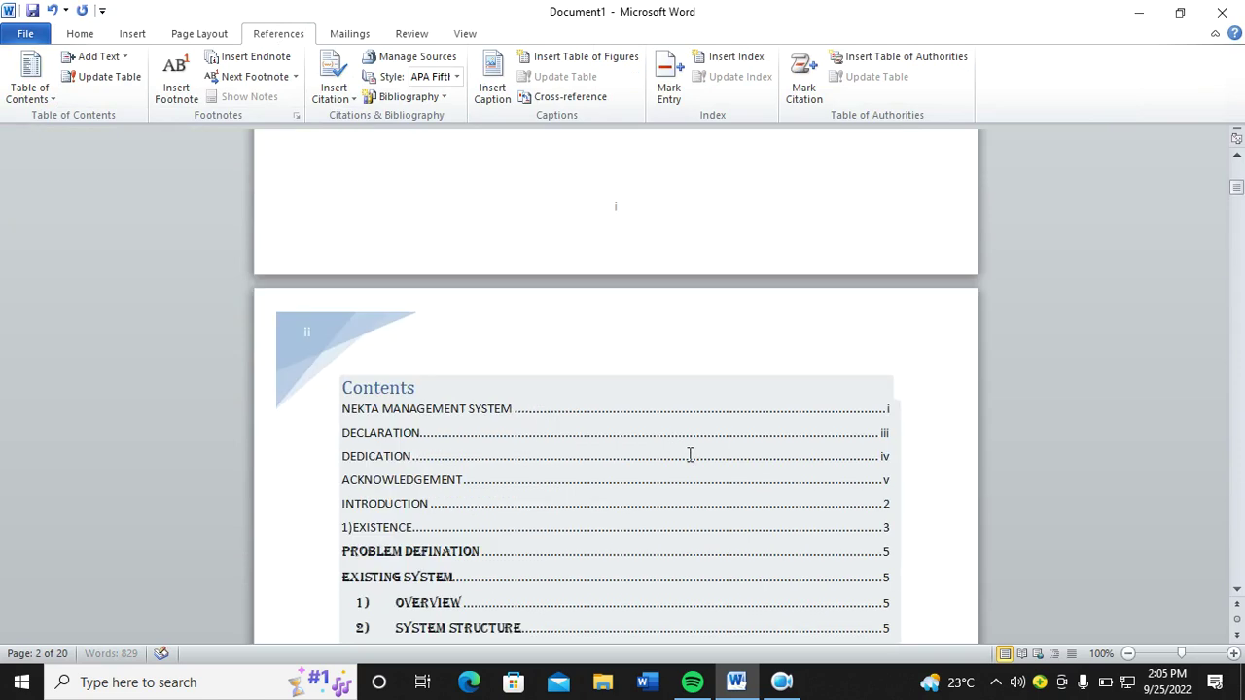
scroll(909, 624, down, 2)
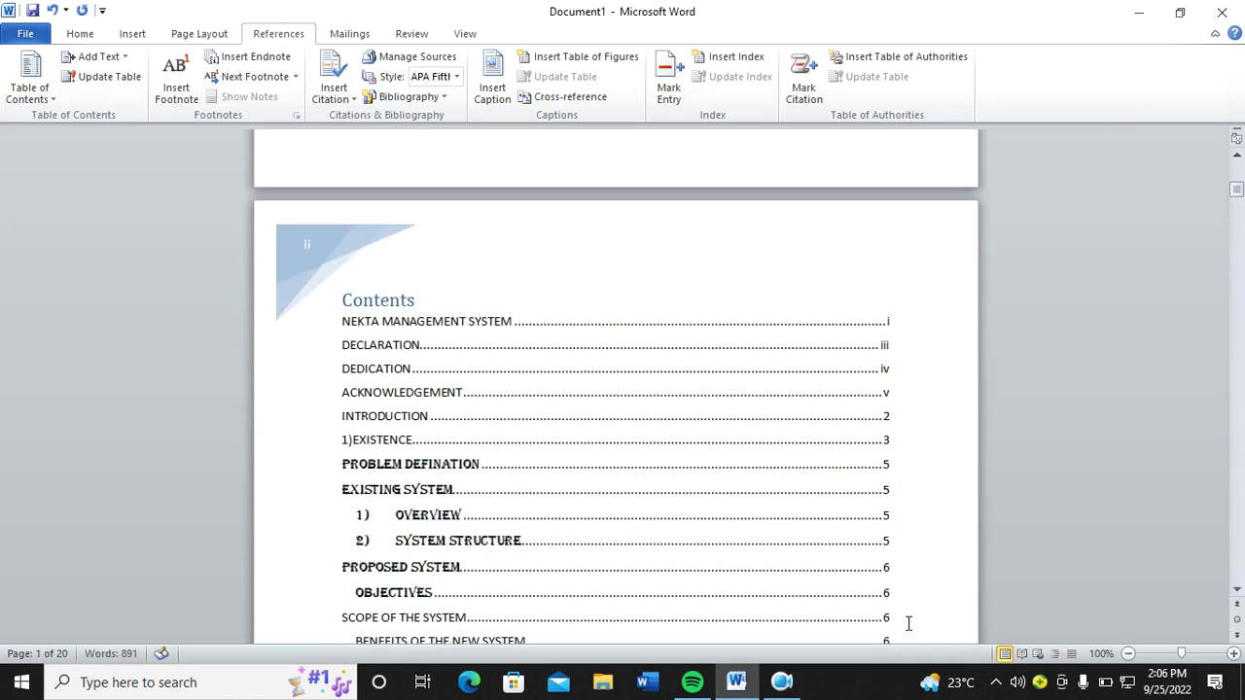